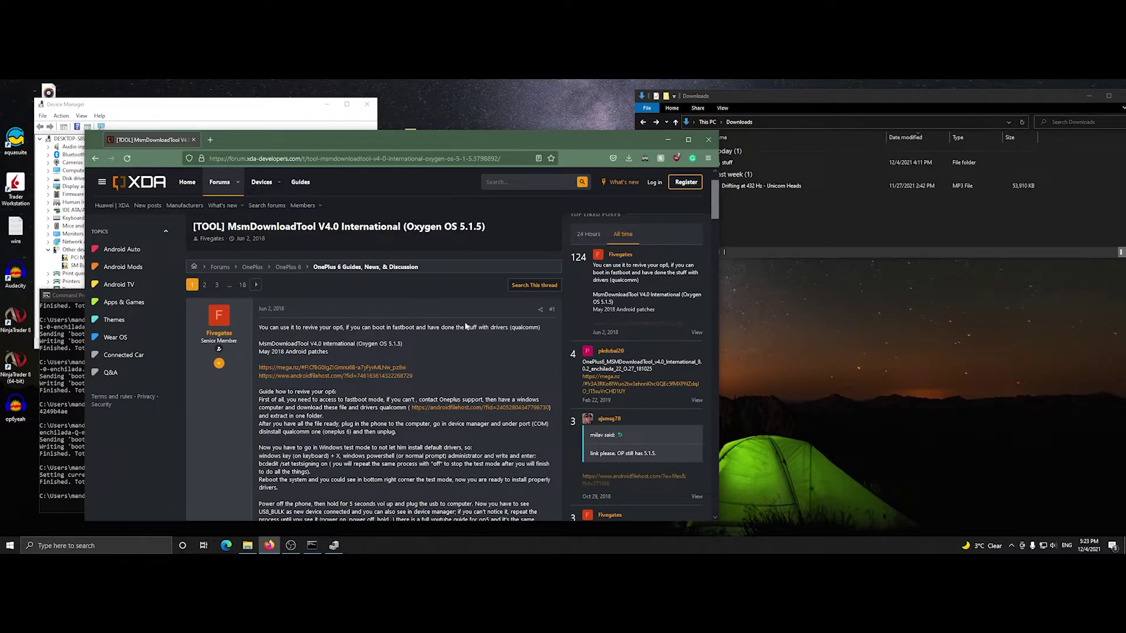
Step: Download MsmDownloadToolV4.0InternationalVersionOxygenOS5.1.5.rar from AndroidFileHost's primary mirror into Downloads
scroll(453, 320, "down", 1)
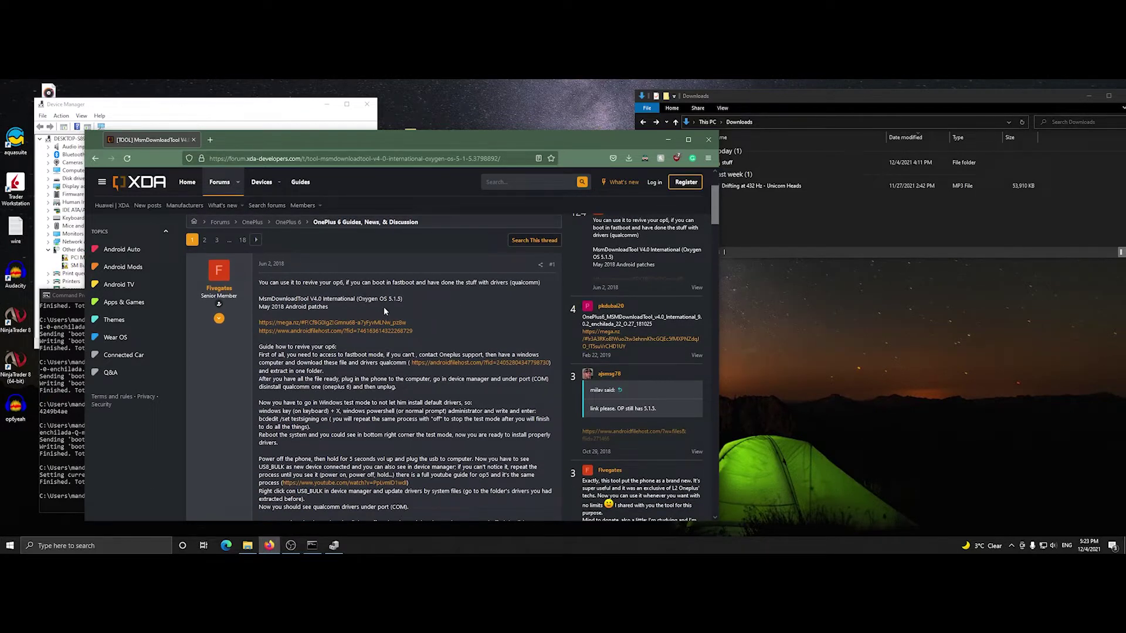
left_click(353, 331)
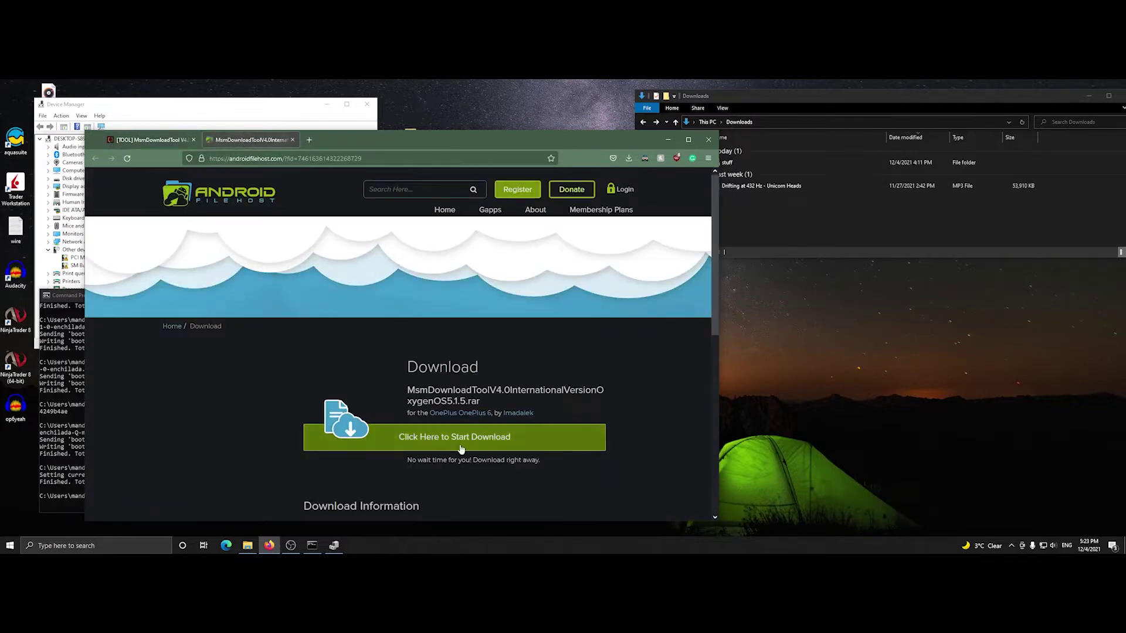
left_click(461, 449)
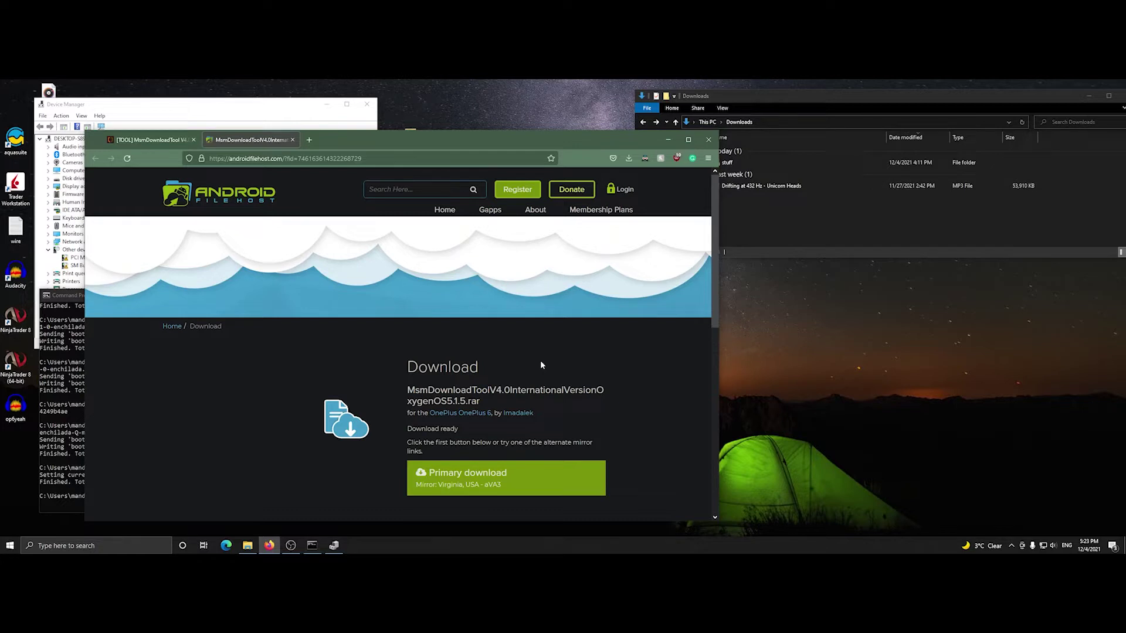
left_click(540, 472)
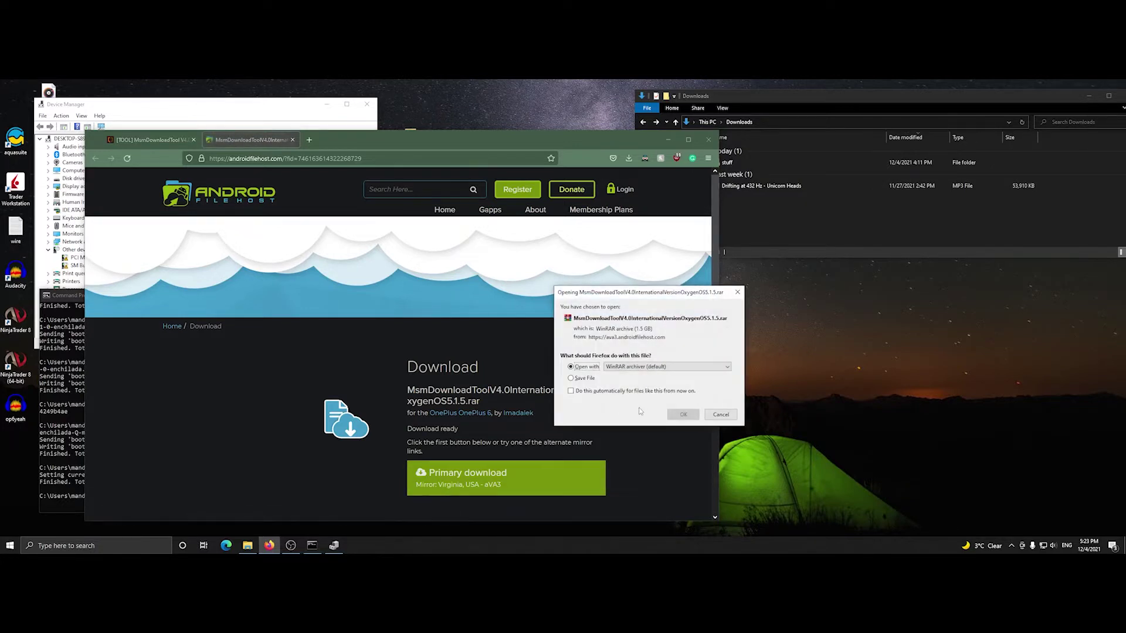
left_click(585, 378)
left_click(683, 414)
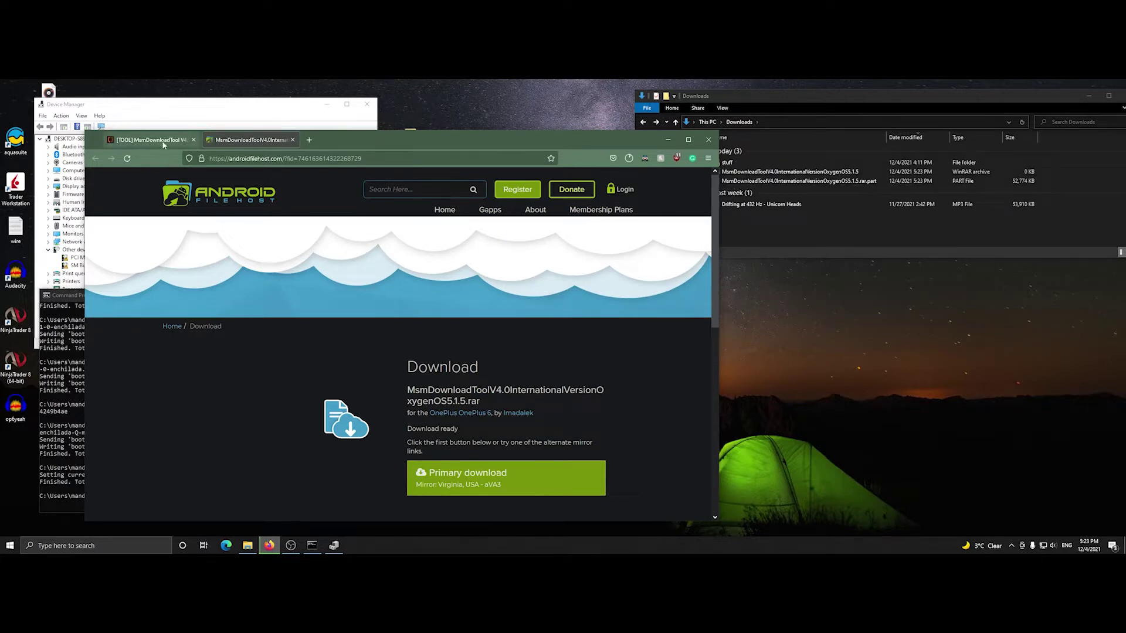
Step: Move the Downloads window aside and read the revival guide's first steps in the XDA thread
left_click(809, 98)
left_click_drag(809, 98, 854, 109)
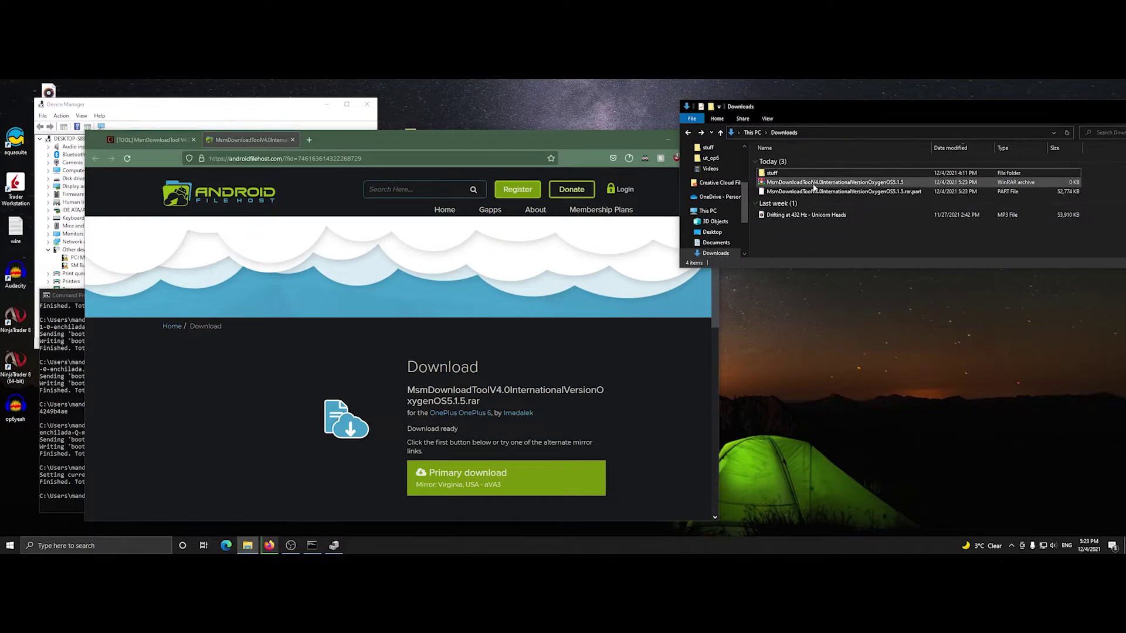
left_click(148, 140)
scroll(290, 238, "down", 1)
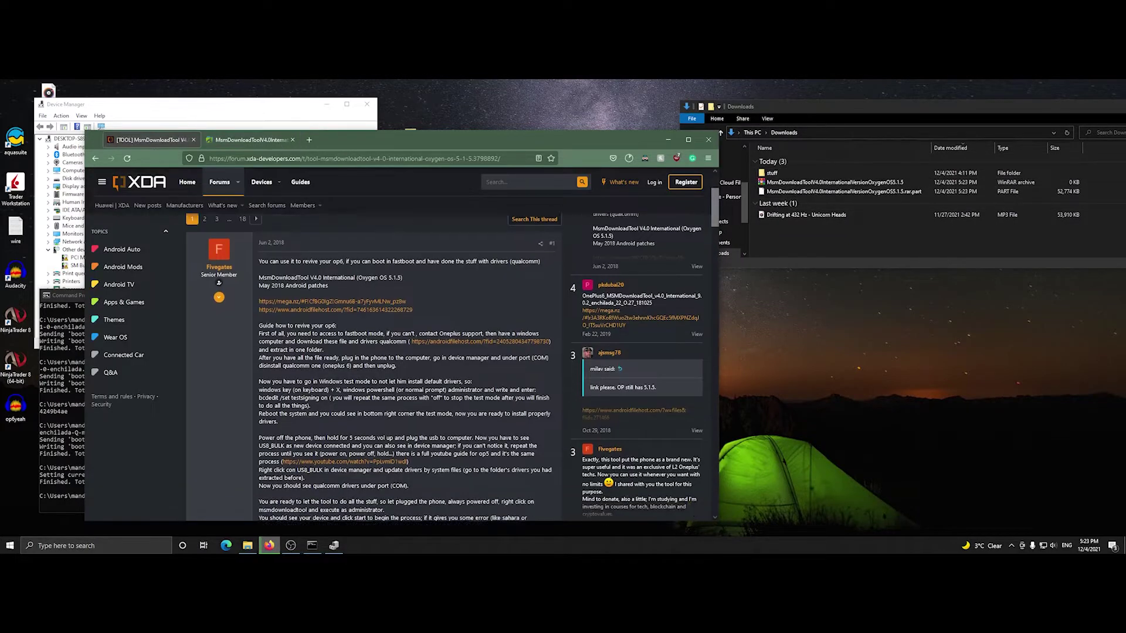
left_click_drag(286, 310, 403, 341)
left_click(434, 350)
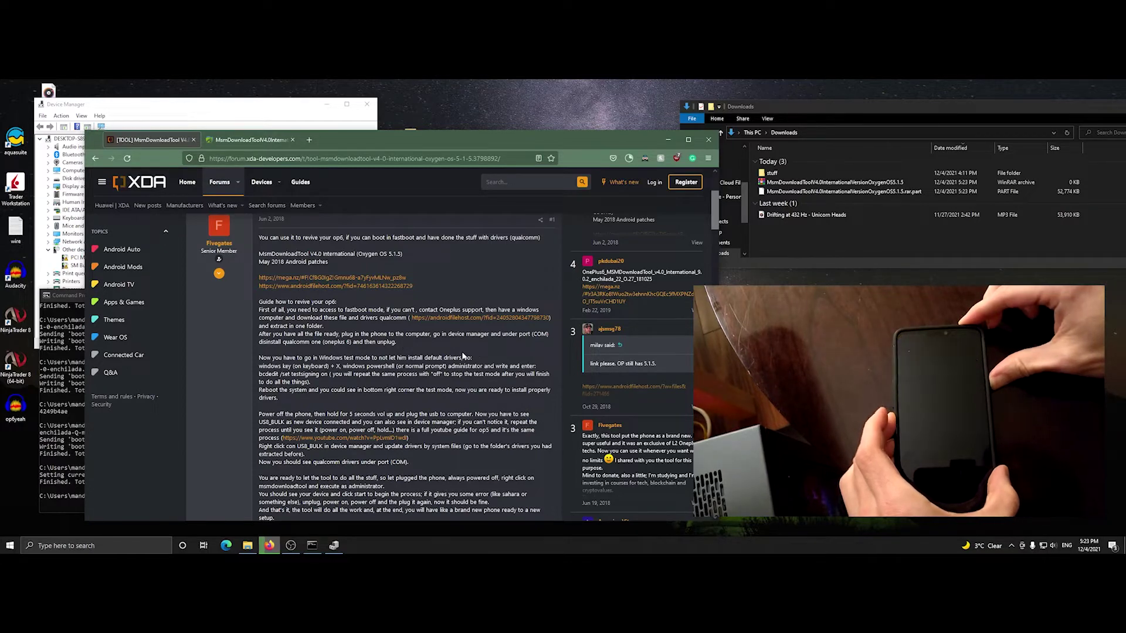
scroll(459, 344, "down", 2)
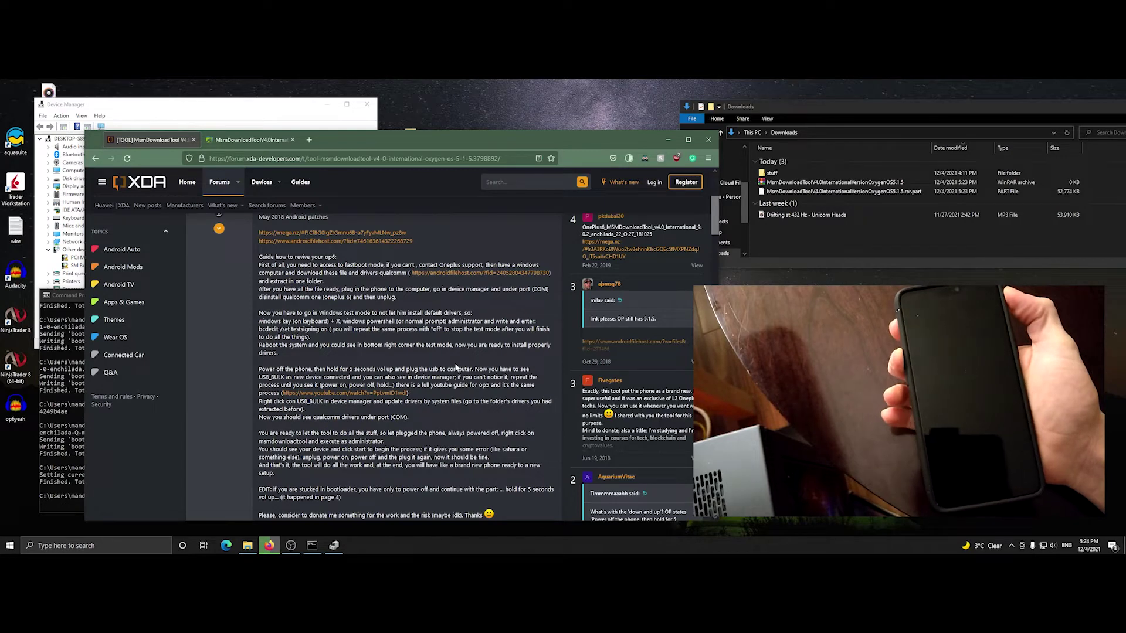
Step: Bookmark the MsmDownloadTool V4.0 thread with Ctrl+D
key("ctrl+d")
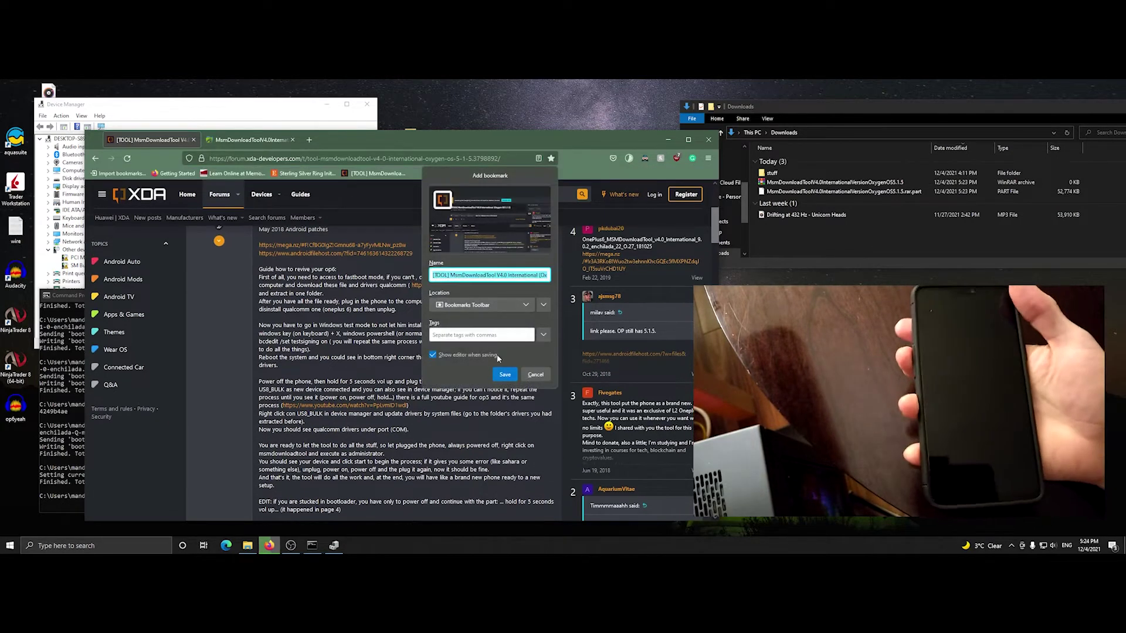
left_click(504, 376)
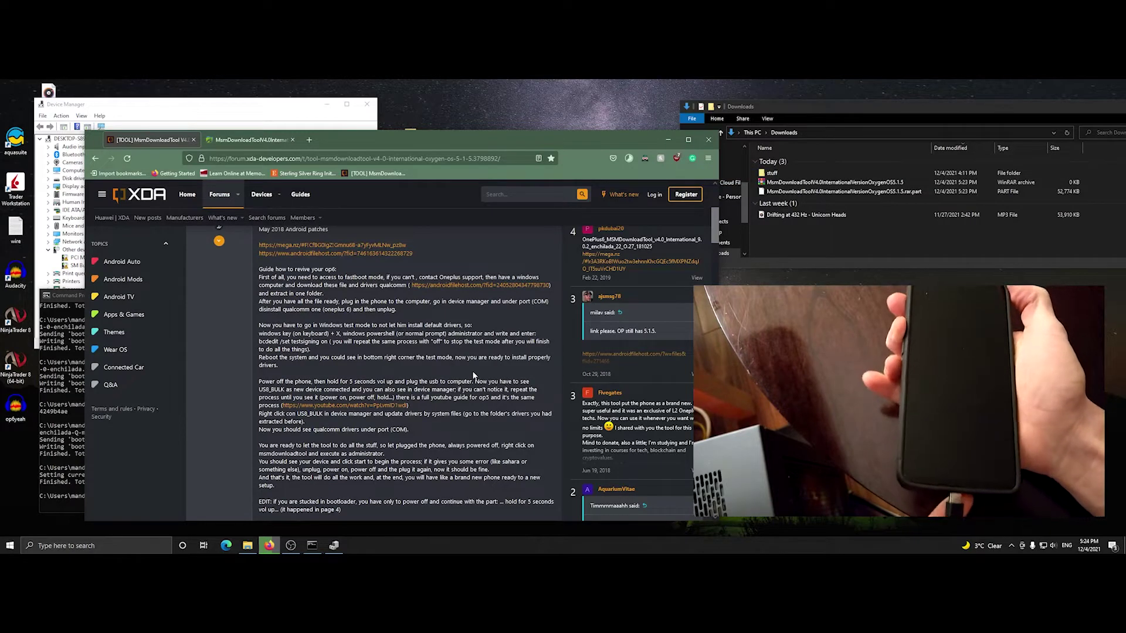
scroll(405, 329, "down", 1)
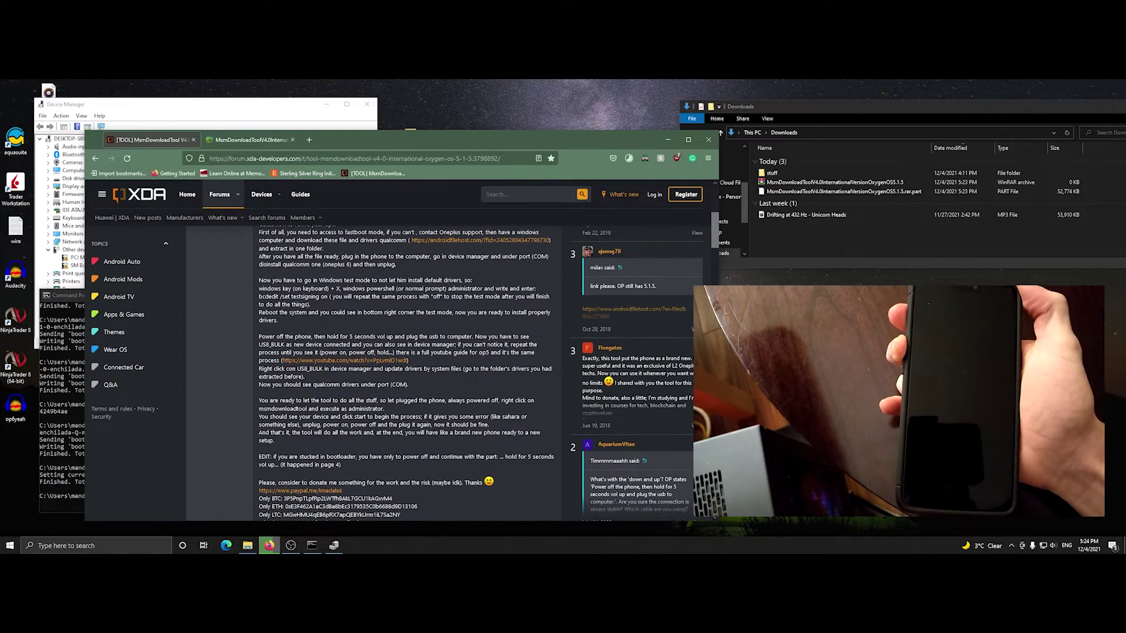
Step: Read the guide's test-mode paragraph and bring up the Win+X power-user menu
left_click_drag(263, 281, 398, 318)
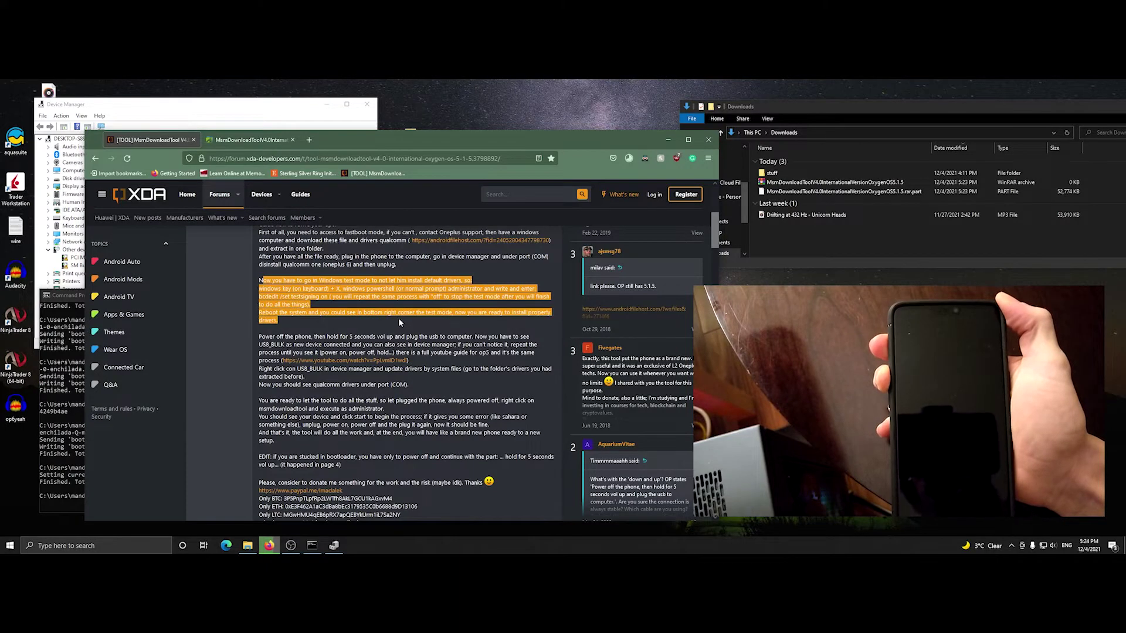
left_click(430, 323)
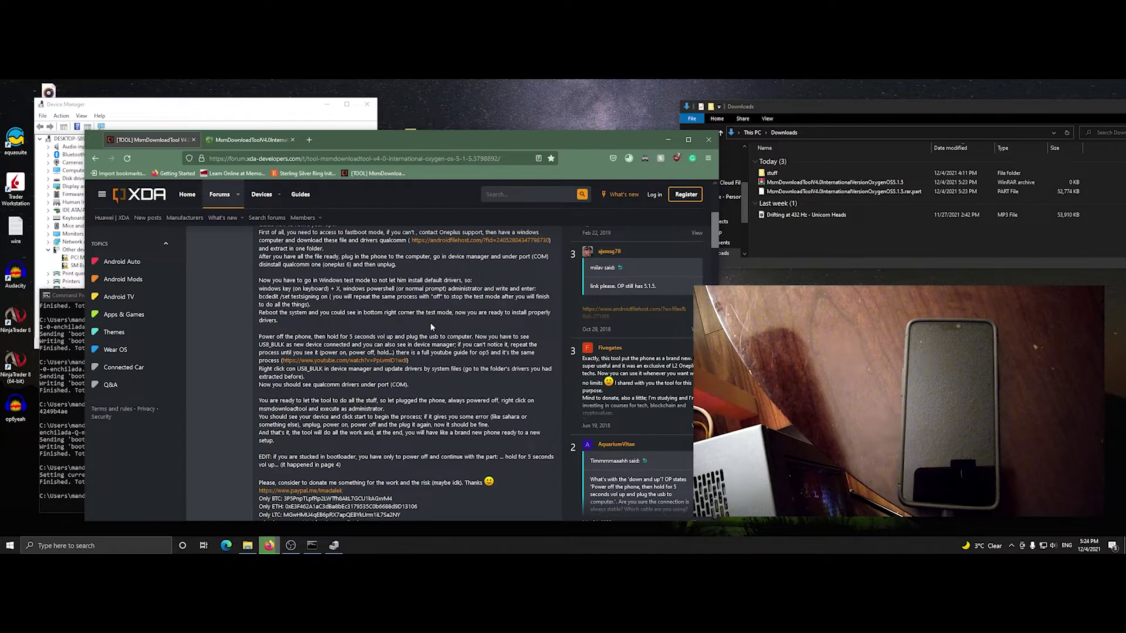
key("super+x")
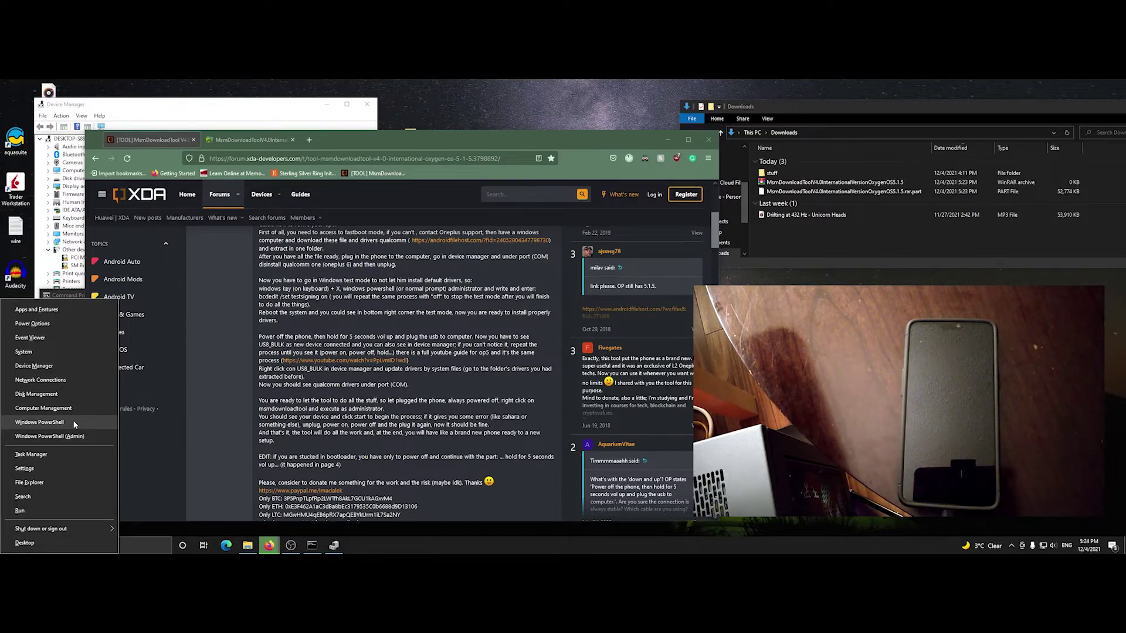
Step: Launch Windows PowerShell (Admin) and arrange it beside the XDA guide
left_click(49, 436)
left_click_drag(818, 236, 323, 171)
left_click_drag(504, 138, 660, 124)
left_click(221, 176)
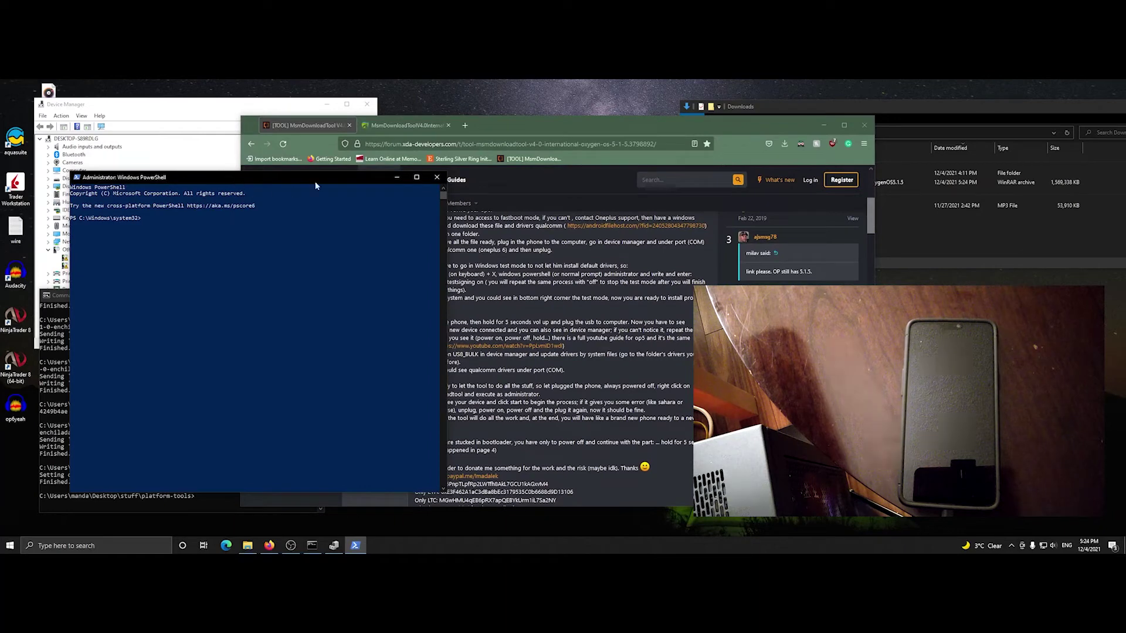
left_click_drag(352, 178, 311, 190)
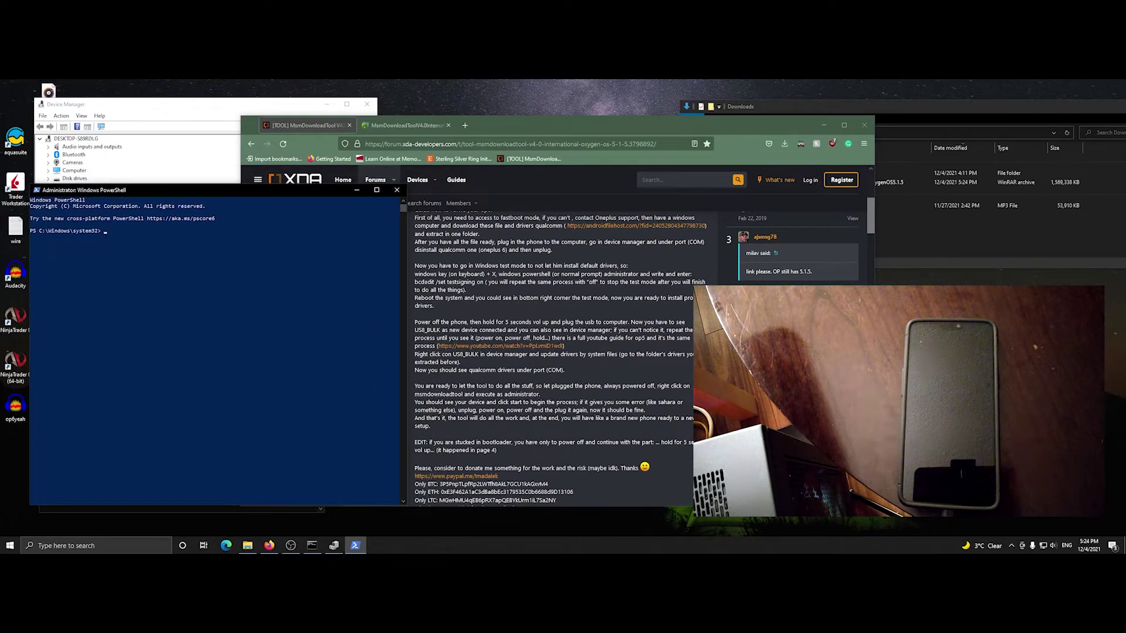
Step: Copy 'bcdedit /set testsigning on' from the guide and run it in the admin PowerShell
left_click(484, 283)
left_click_drag(485, 282, 414, 282)
right_click(415, 283)
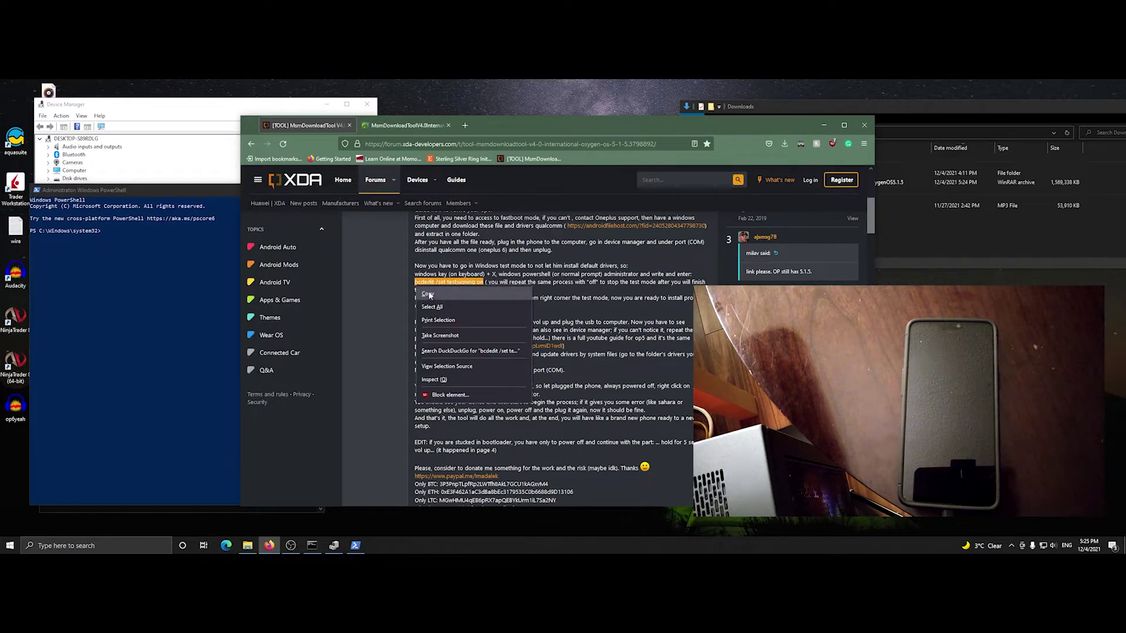
left_click(434, 294)
left_click(194, 269)
right_click(160, 262)
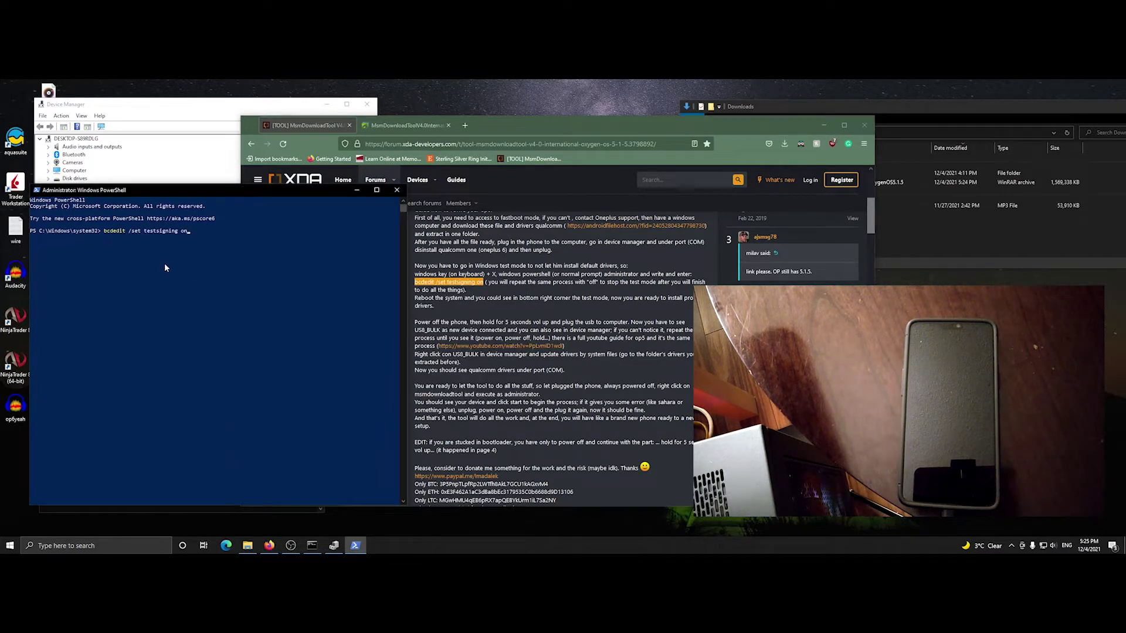
key("Return")
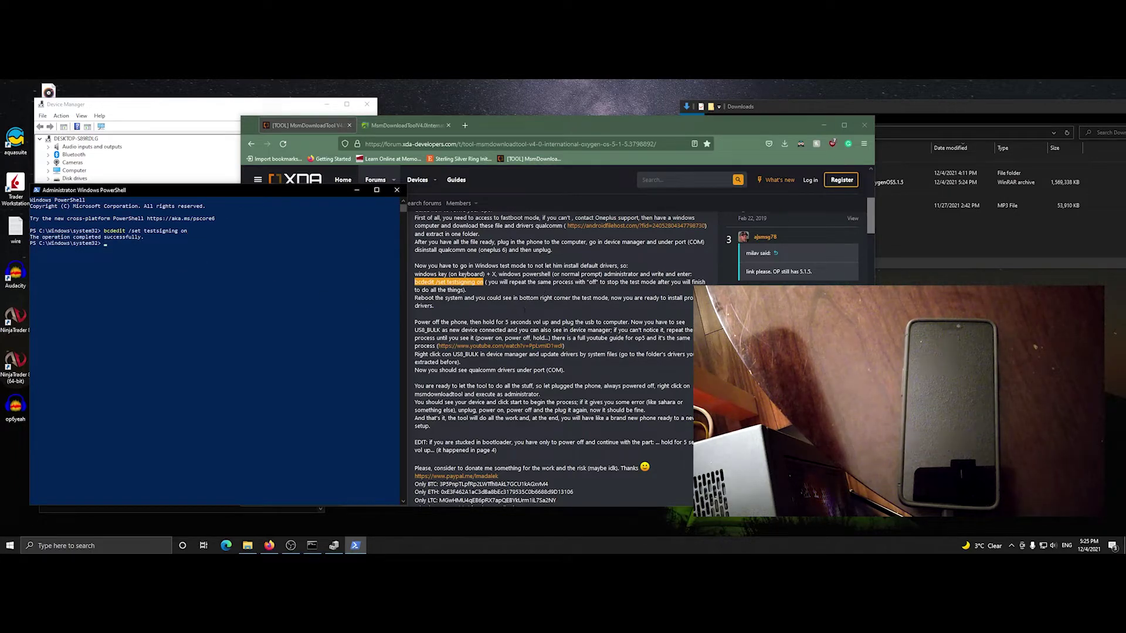
left_click(444, 322)
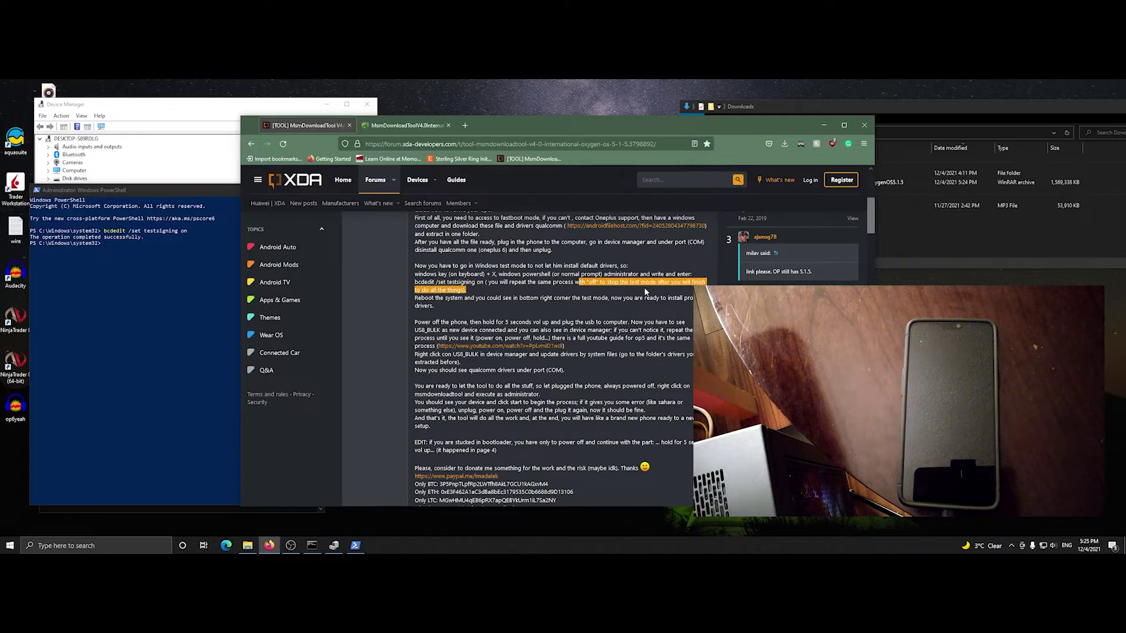
left_click(209, 278)
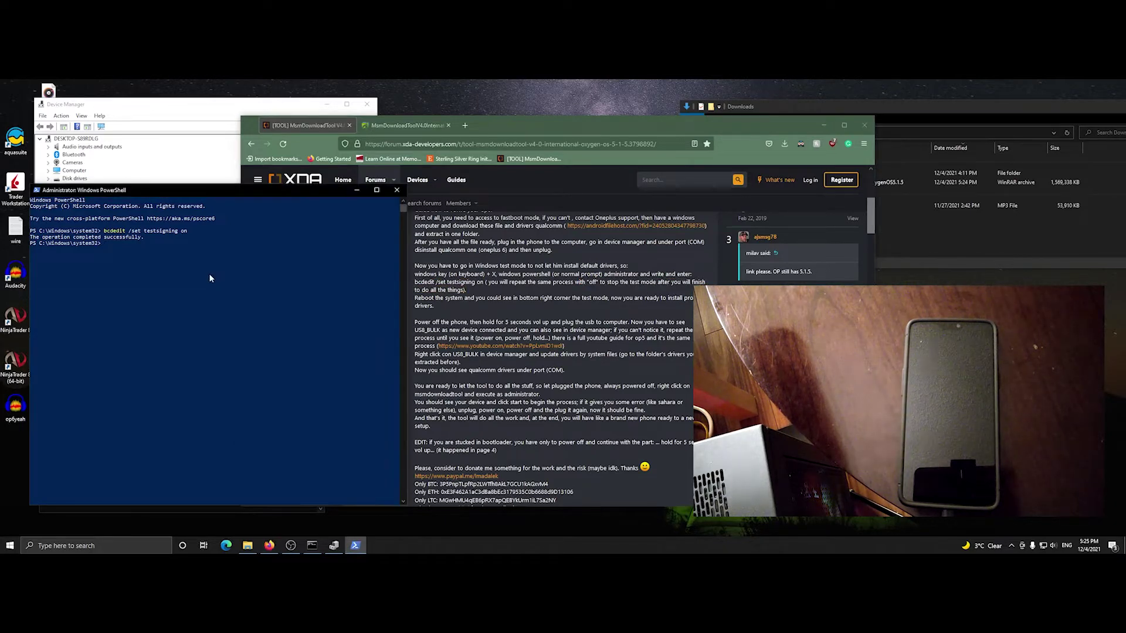
Step: Restart the computer so it boots into test mode
left_click(10, 545)
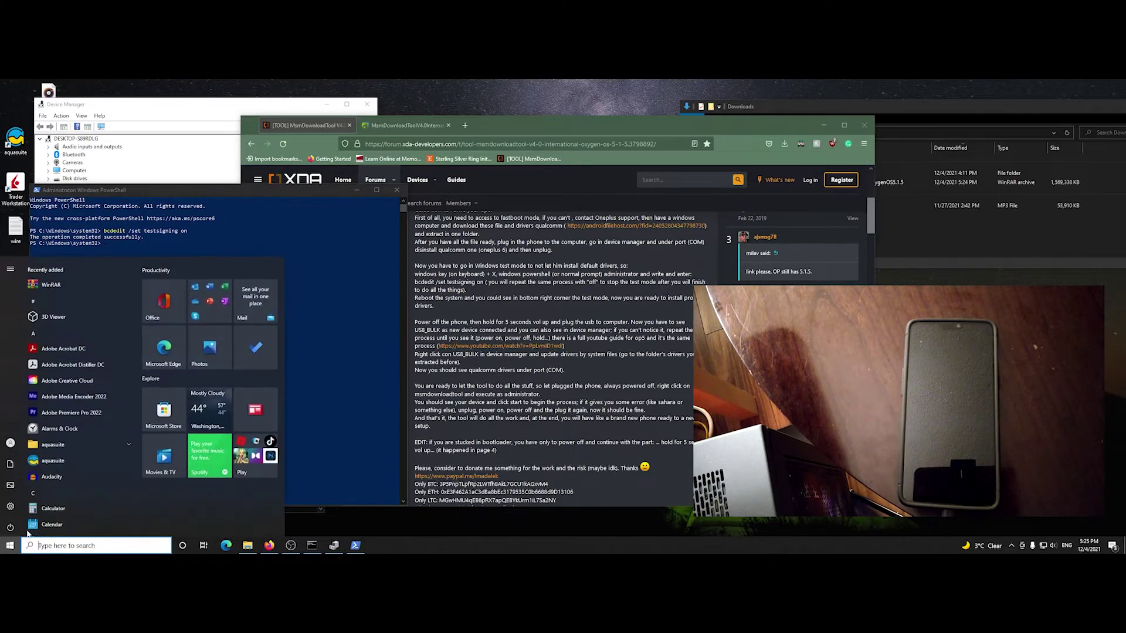
left_click(10, 524)
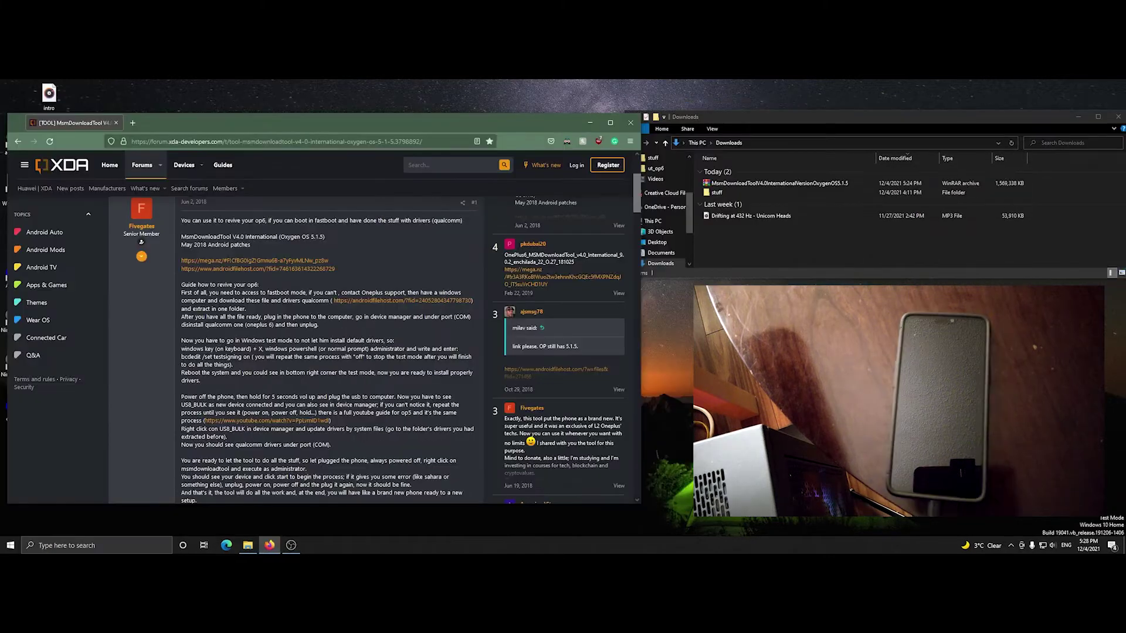
left_click(113, 546)
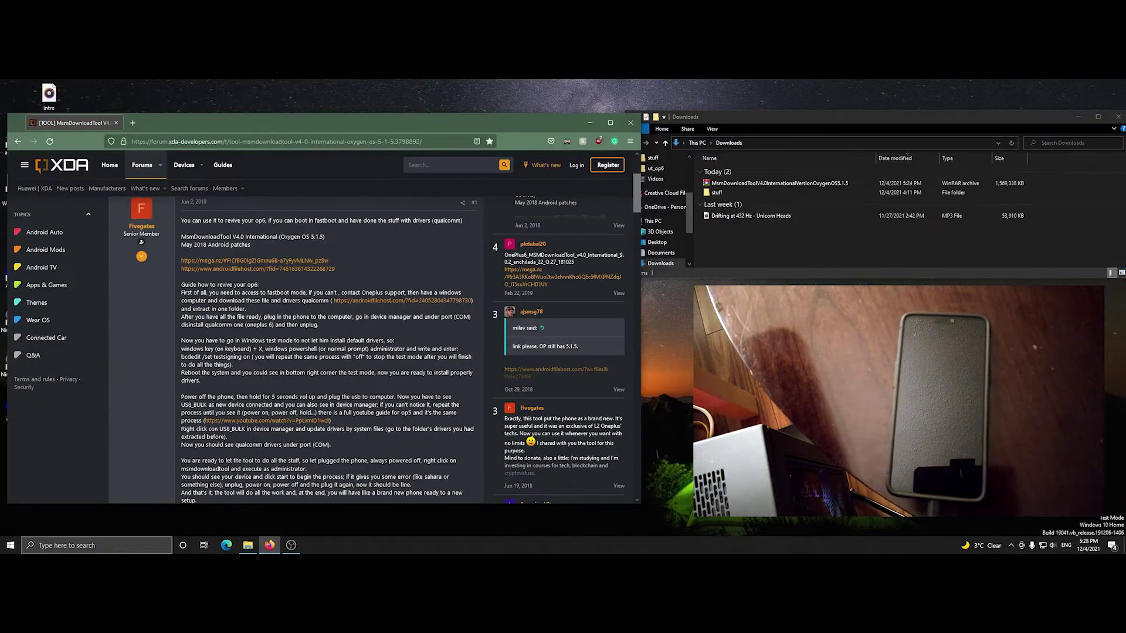
Step: Open Device Manager and find Qualcomm HS-USB QDLoader 9008 (COM3) under Ports (COM & LPT)
type("dev")
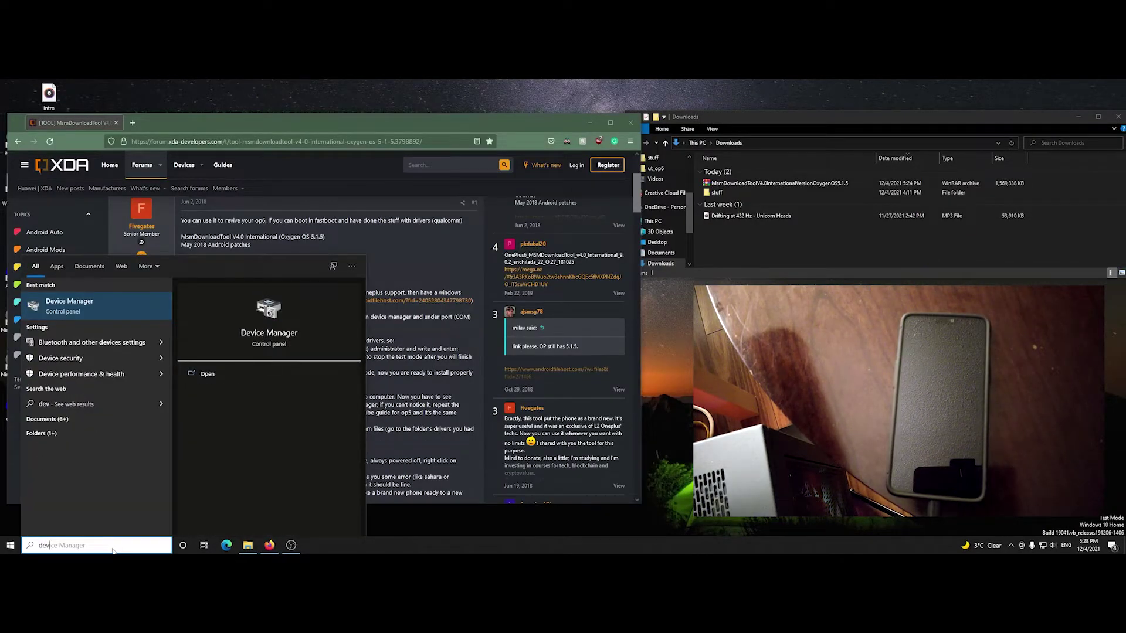
left_click(106, 304)
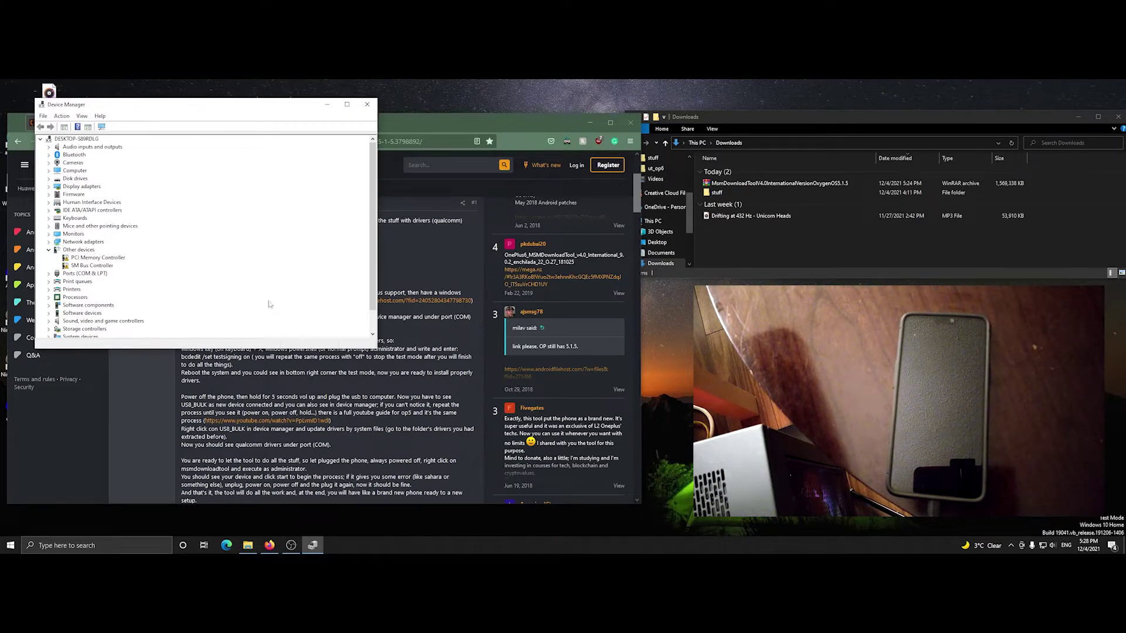
scroll(270, 304, "down", 1)
scroll(166, 311, "up", 1)
left_click(50, 273)
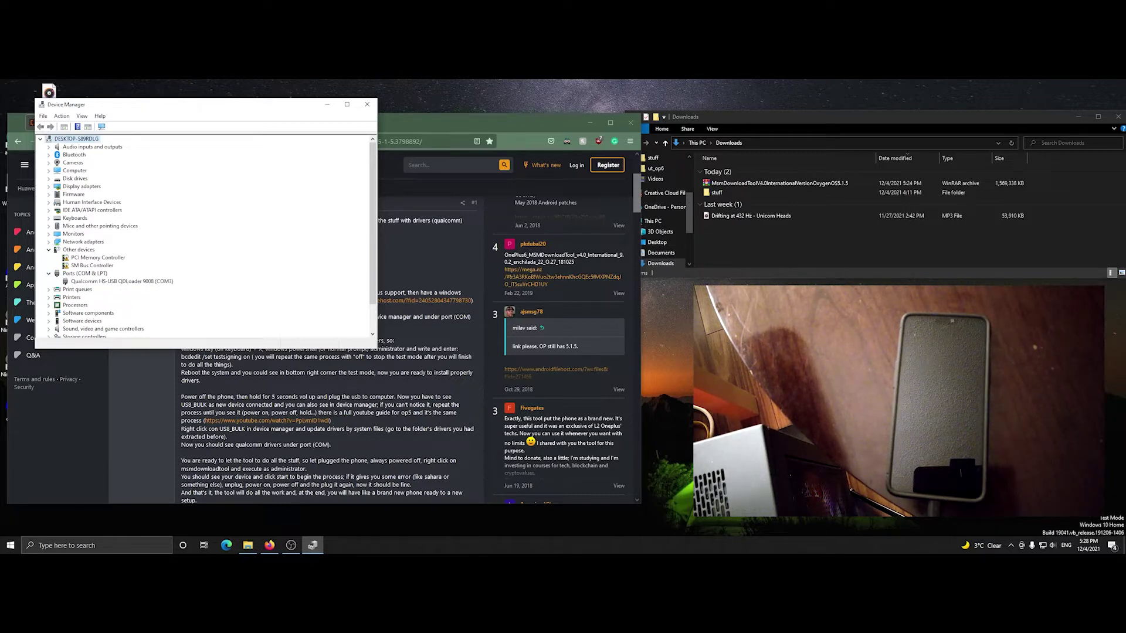
left_click(458, 118)
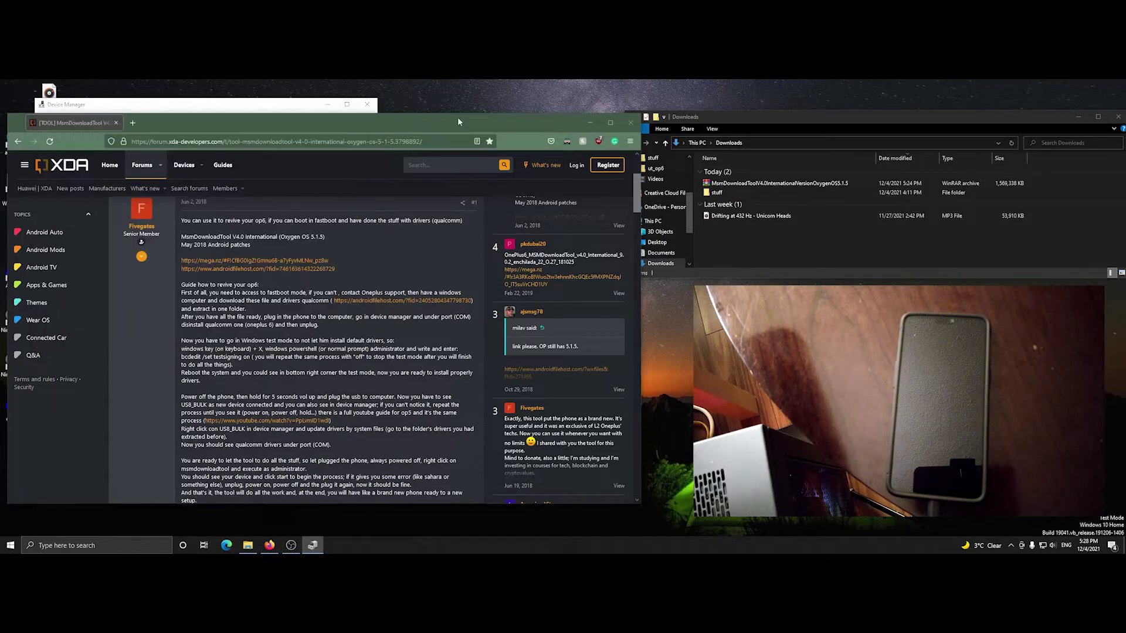
scroll(424, 383, "down", 3)
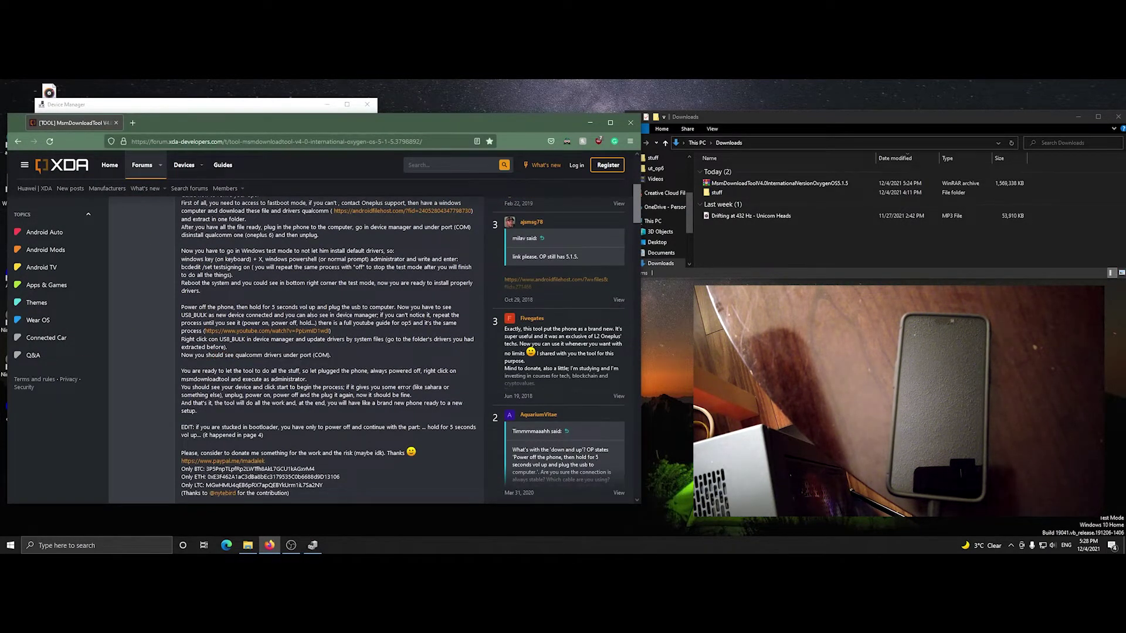
scroll(402, 349, "down", 2)
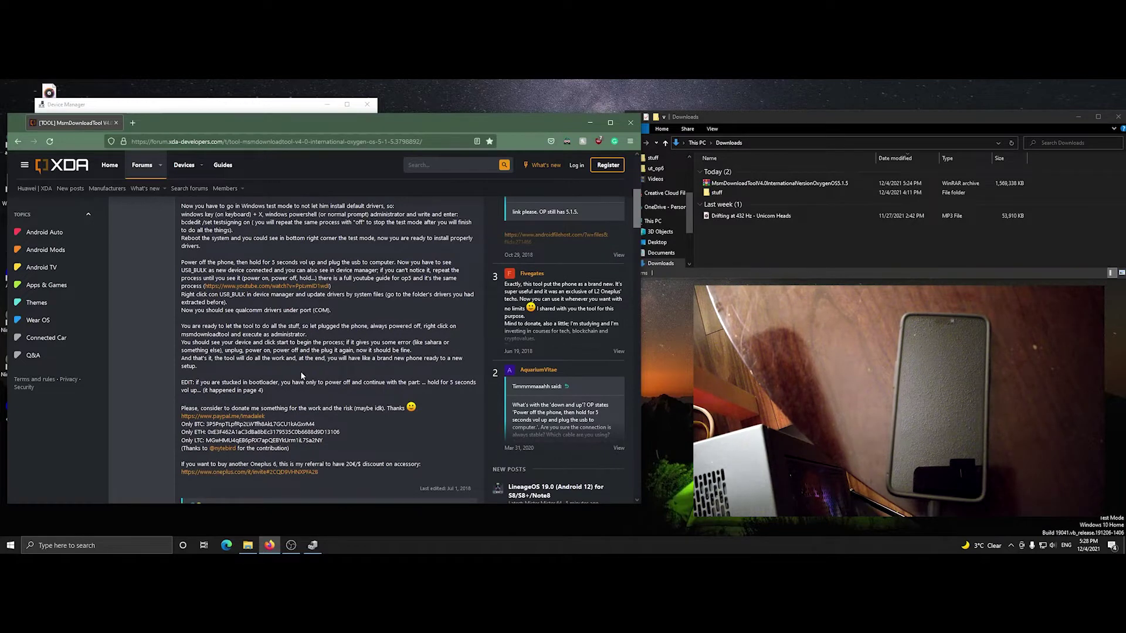
left_click(299, 108)
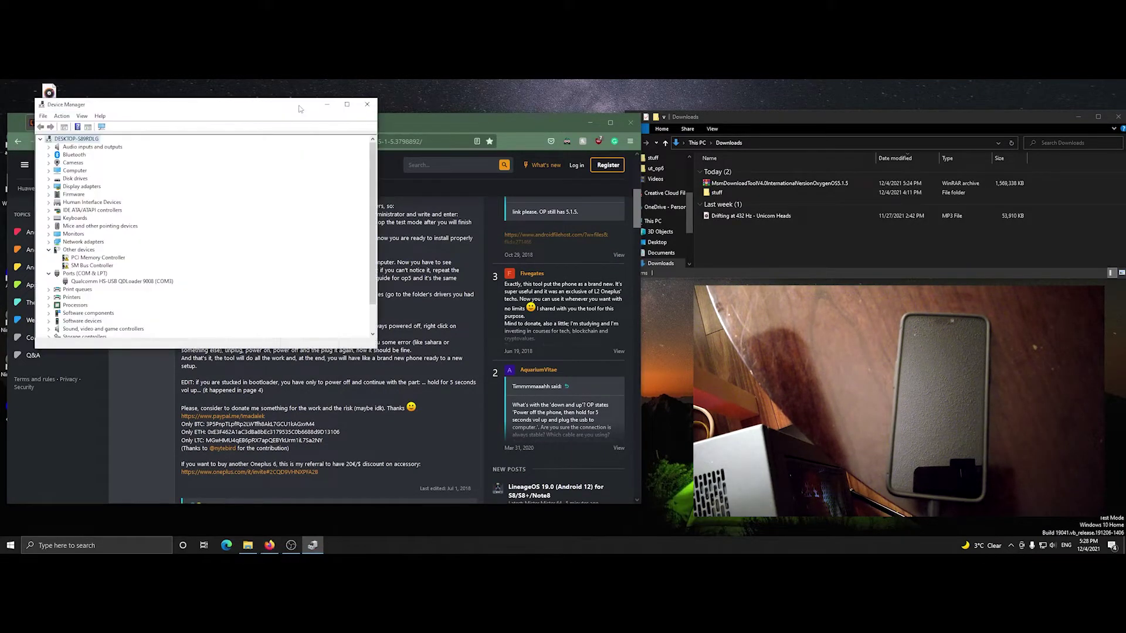
Step: Extract the MsmDownloadTool RAR with WinRAR Extract Here and open enchilada_22_O.09_180517
left_click(789, 186)
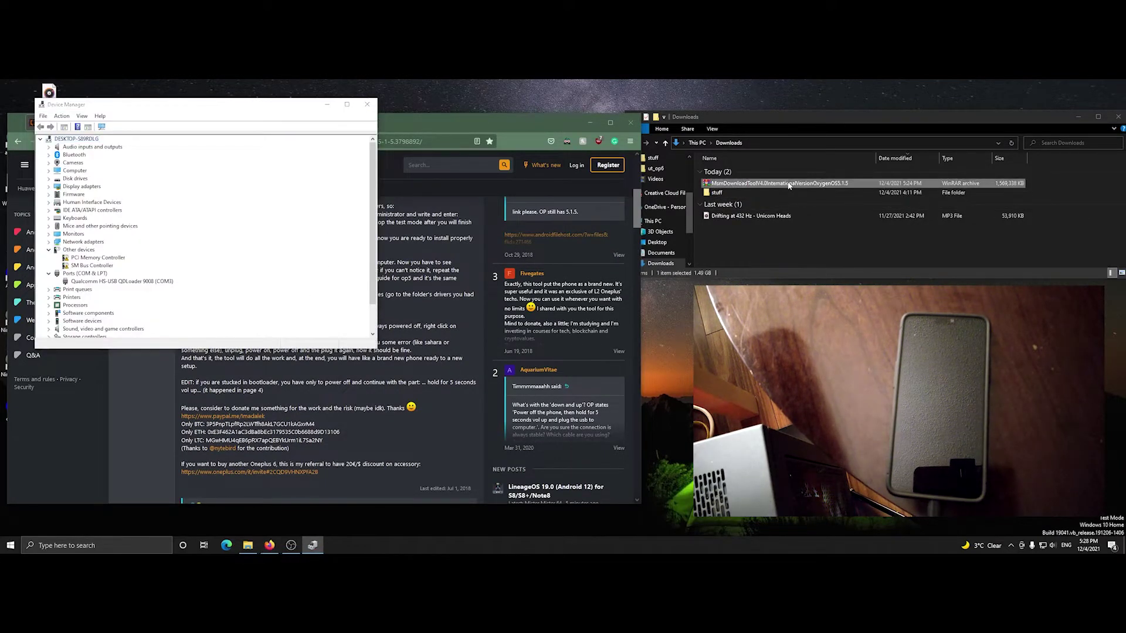
right_click(790, 186)
left_click(808, 234)
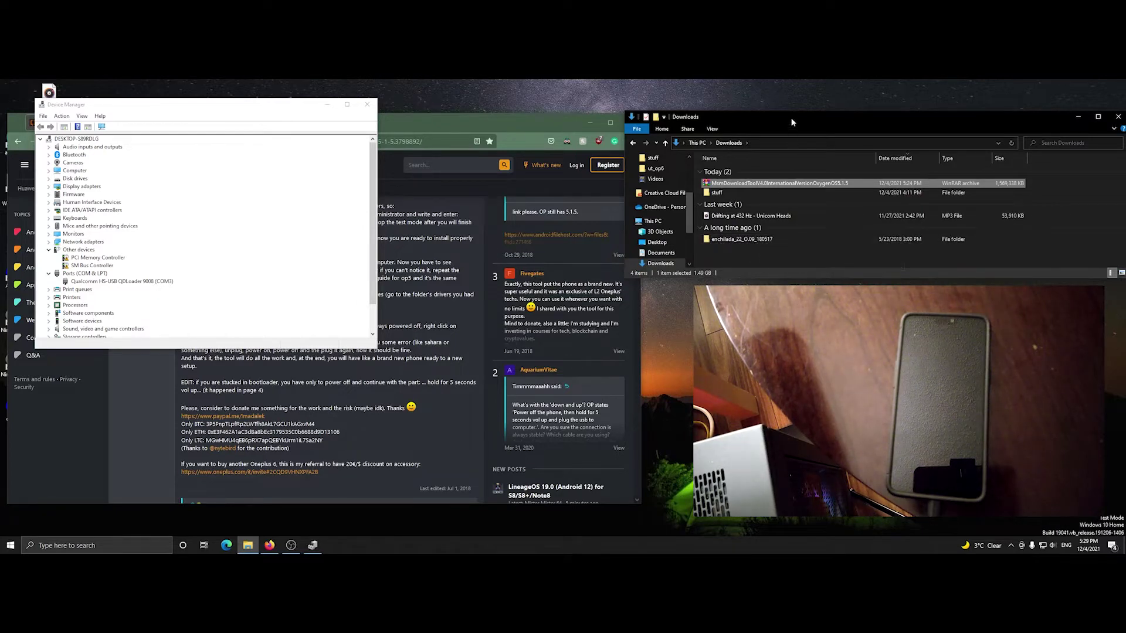
left_click_drag(792, 120, 780, 99)
double_click(769, 217)
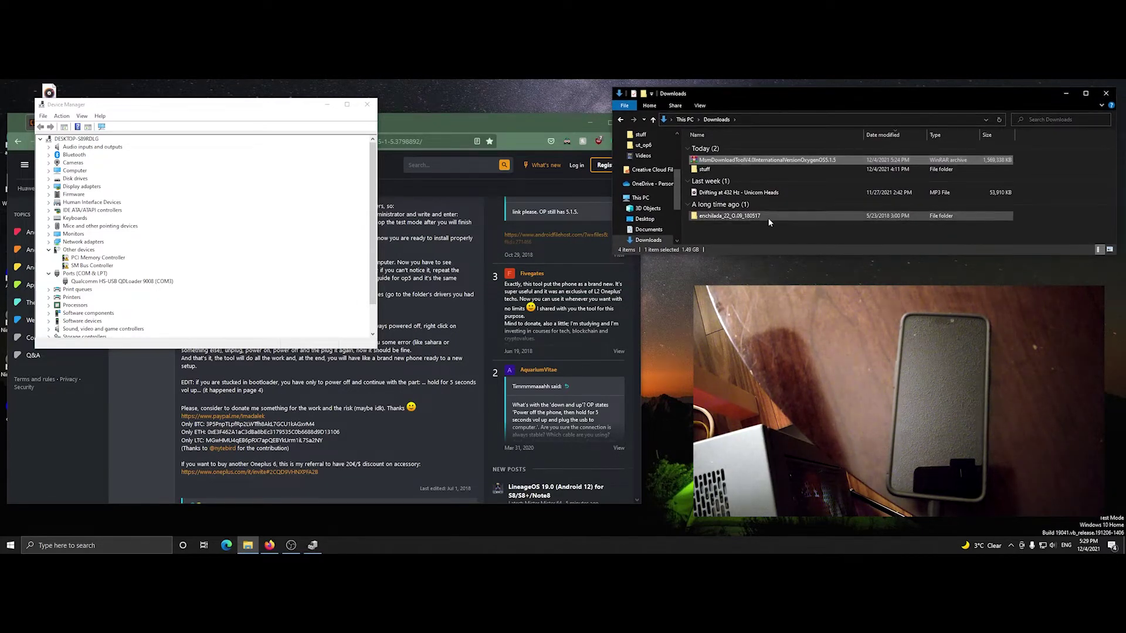
Step: Check the XDA guide's instruction to run the tool as administrator
left_click(476, 128)
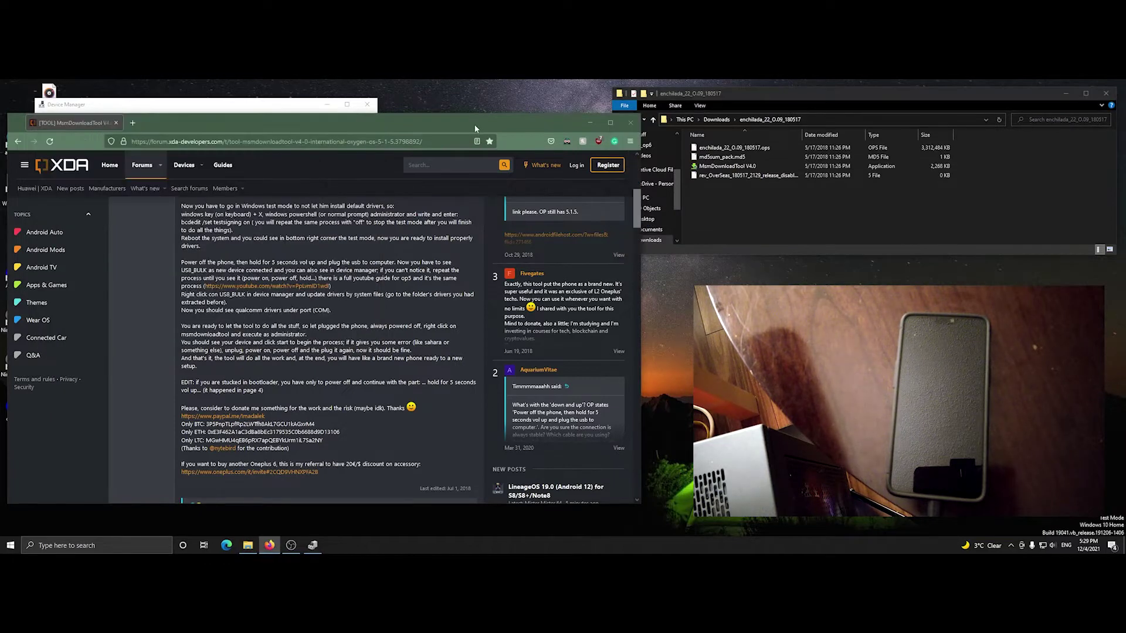
left_click_drag(361, 327, 308, 334)
left_click(308, 334)
left_click(815, 209)
left_click_drag(186, 334, 327, 338)
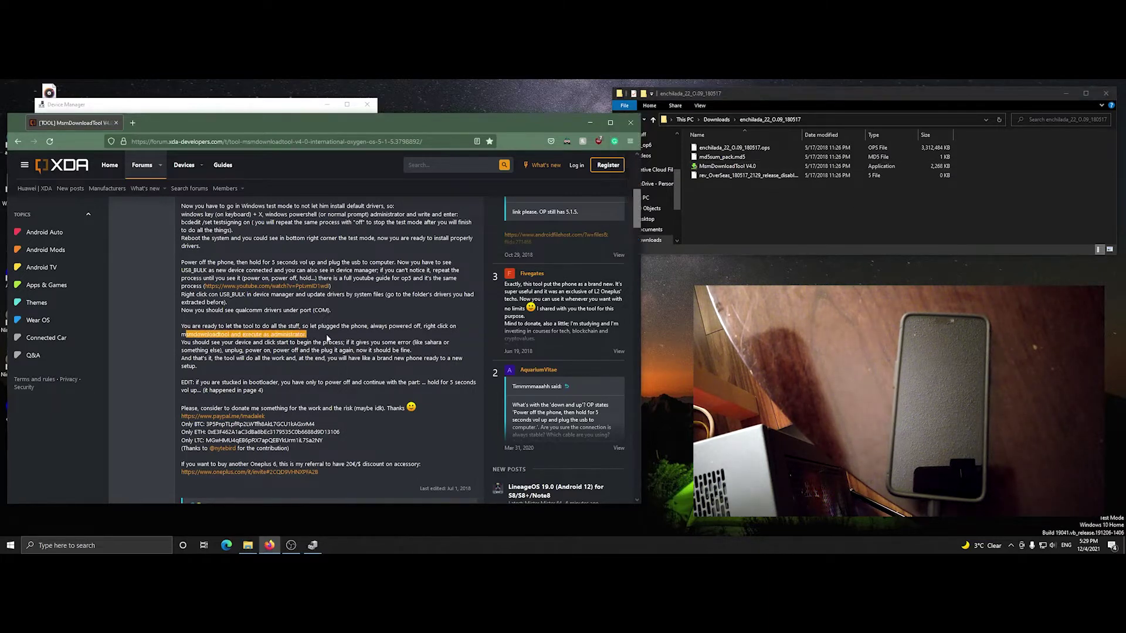
Step: Run MsmDownloadTool V4.0 as administrator and approve the UAC prompt
left_click(765, 199)
right_click(735, 168)
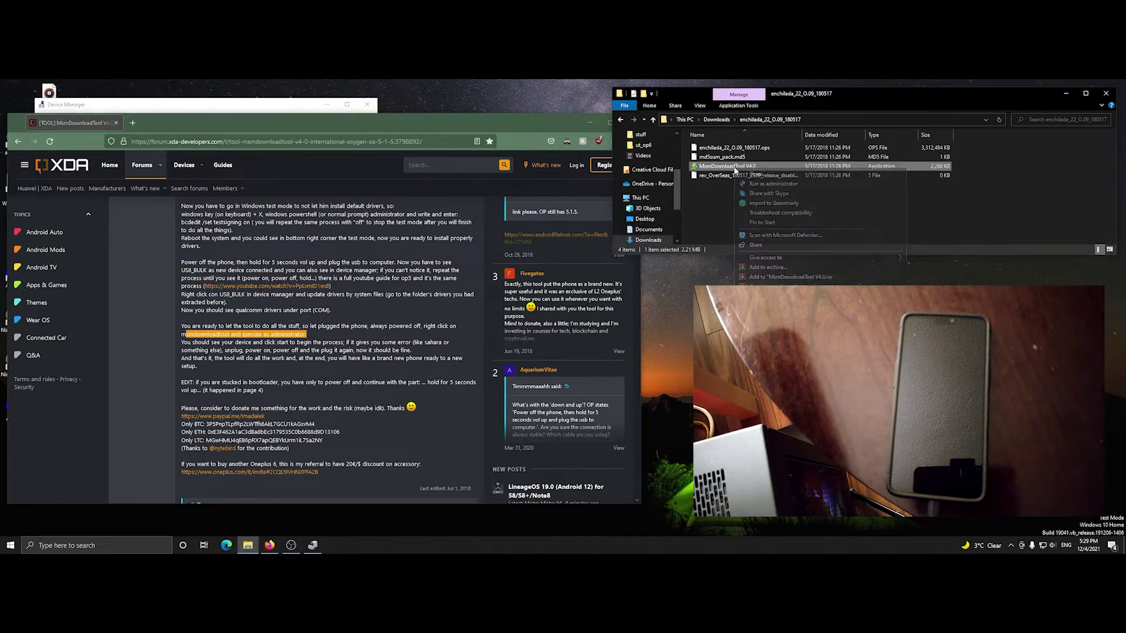
left_click(777, 184)
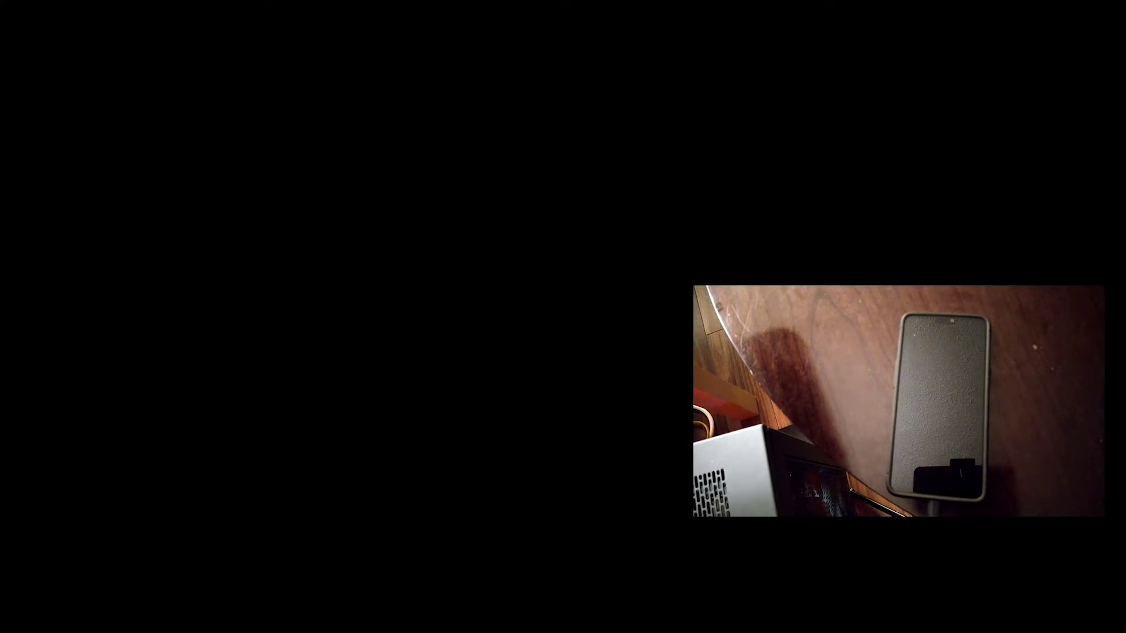
left_click(694, 275)
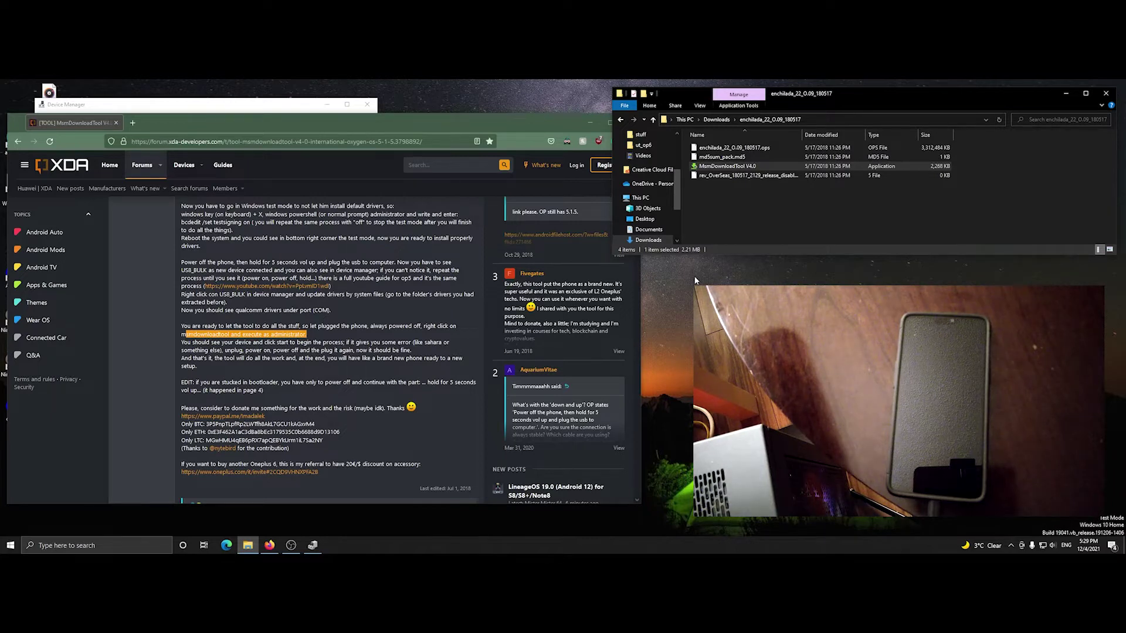
Step: Start the download, stop it after the Sahara error, then Enum to re-detect COM3
left_click_drag(586, 188, 445, 181)
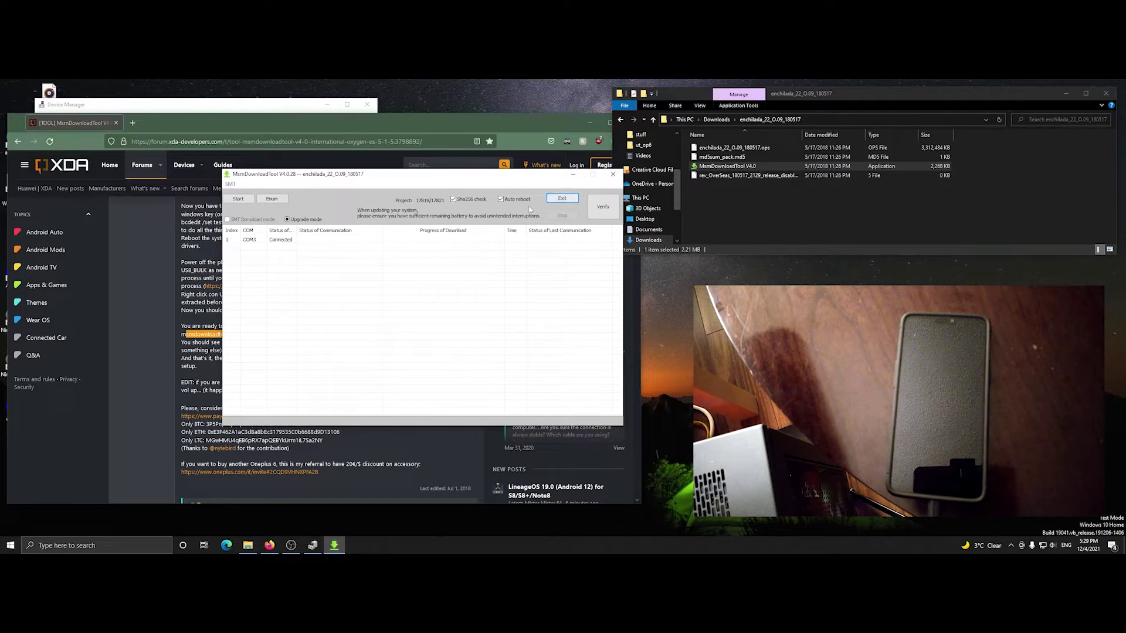
left_click(241, 201)
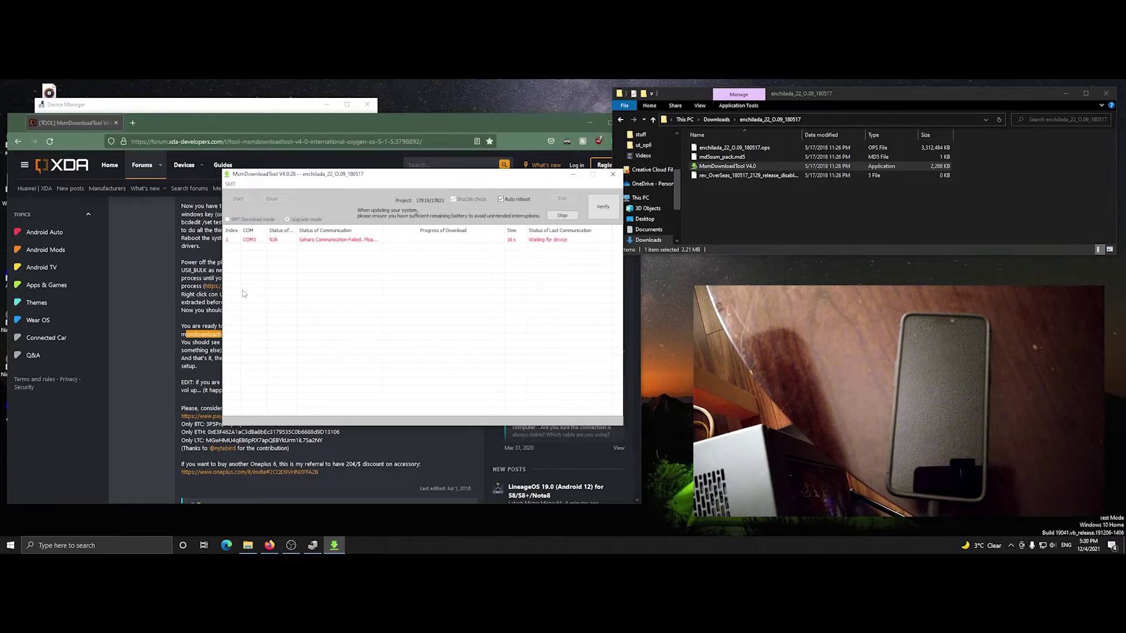
left_click(343, 241)
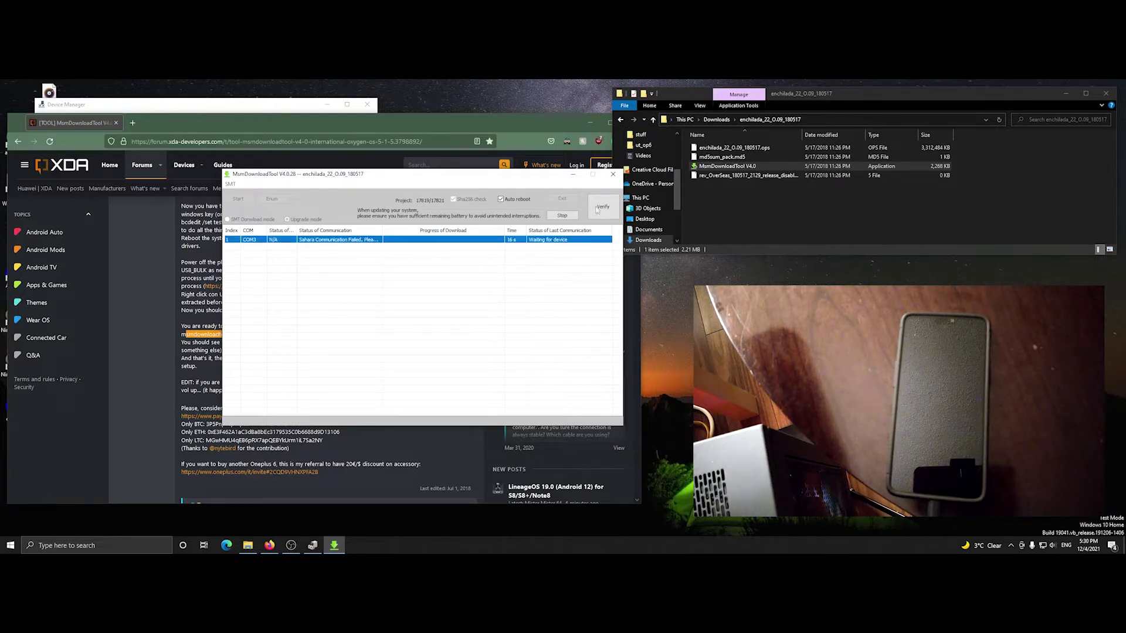
left_click(563, 216)
left_click(370, 242)
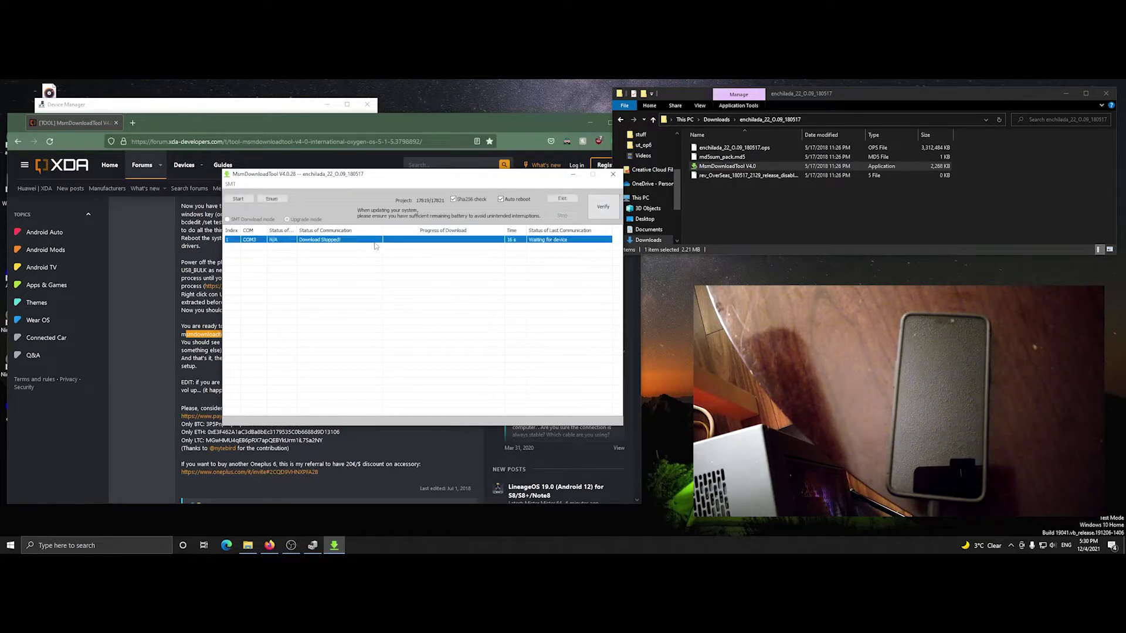
left_click(271, 200)
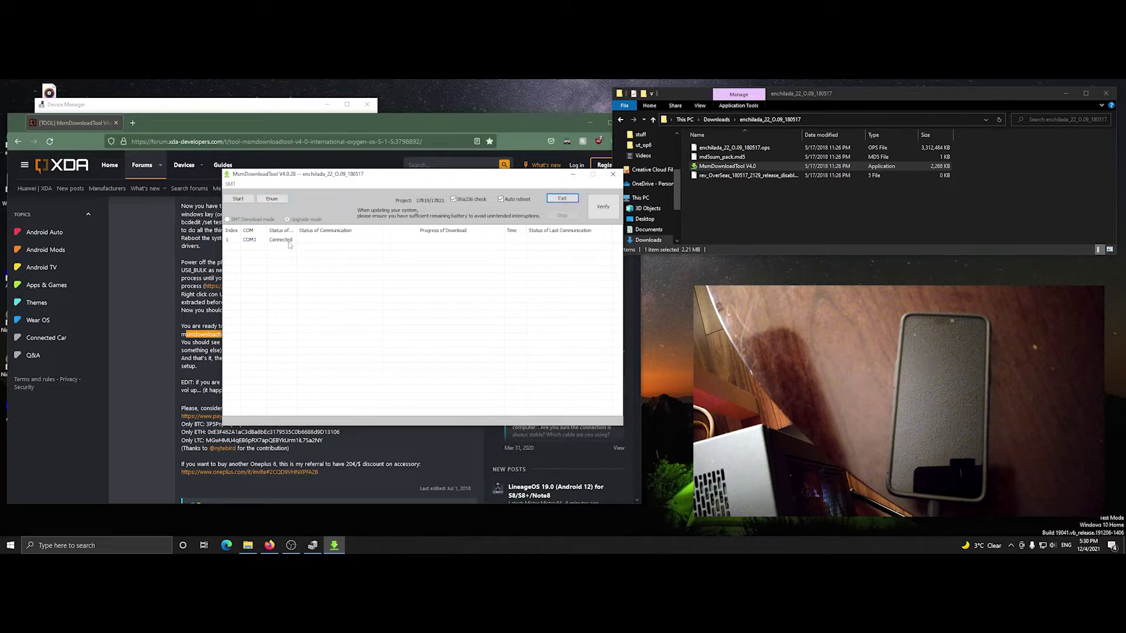
Step: Start the firmware download on COM3 again, then return to the XDA thread
left_click(238, 199)
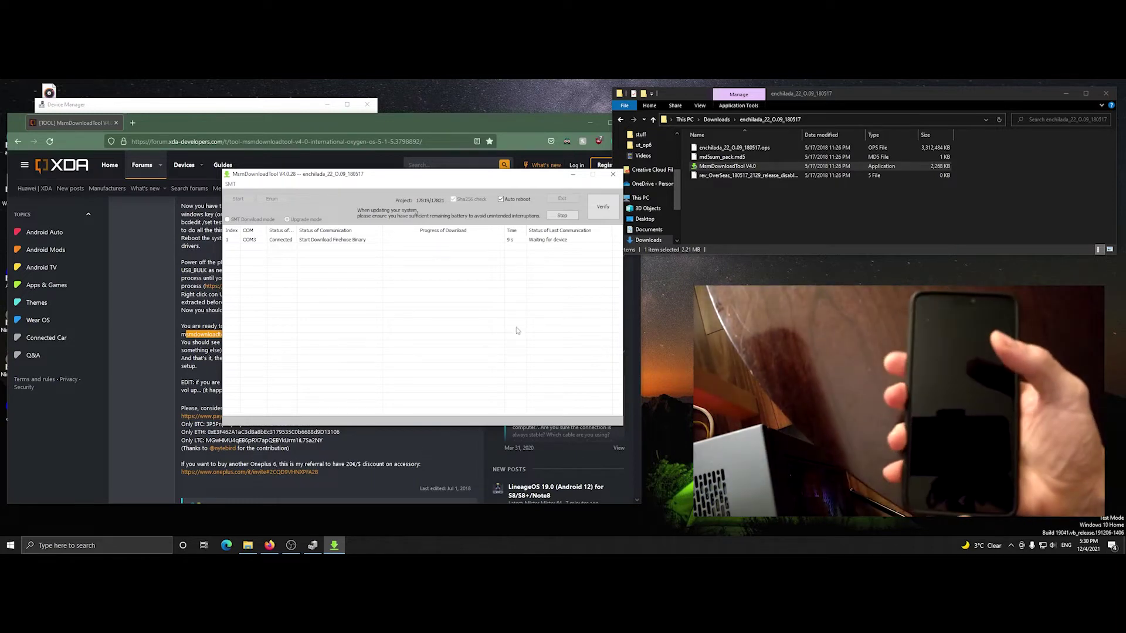
left_click(413, 434)
Step: Read through the XDA thread replies, then click Start in MsmDownloadTool to retry COM3
scroll(411, 417, "down", 1)
scroll(411, 413, "down", 5)
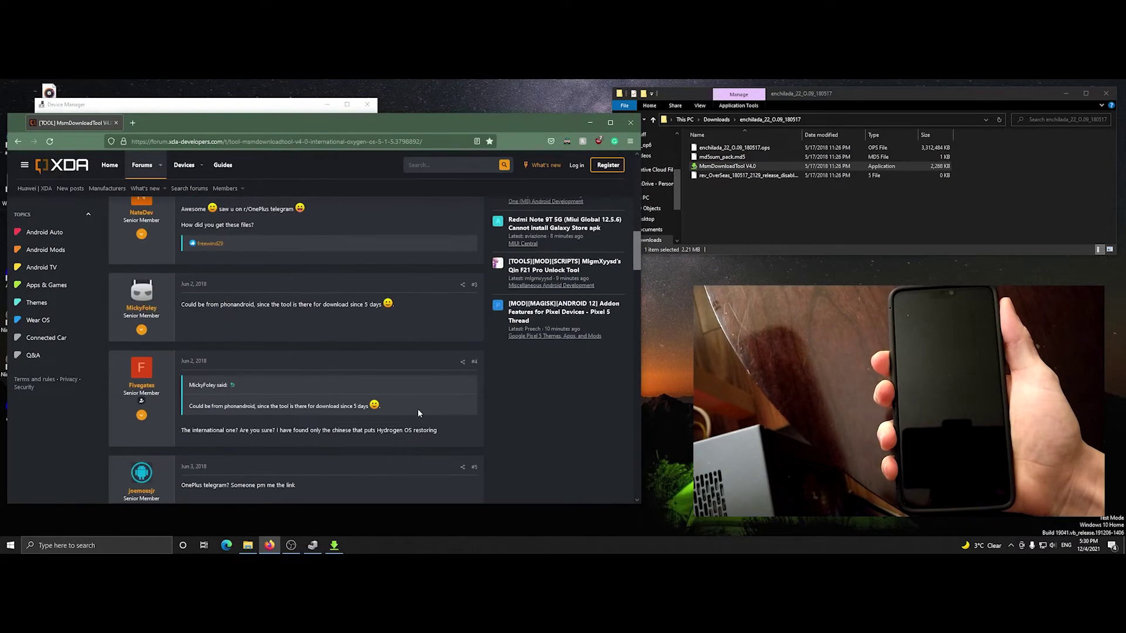
scroll(431, 402, "down", 3)
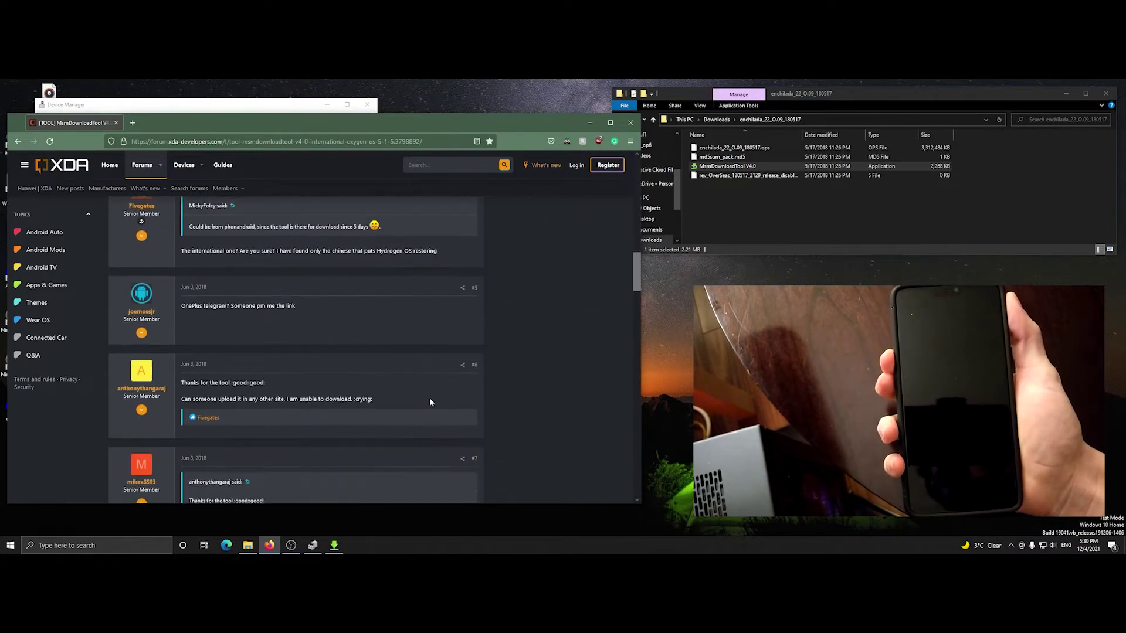
scroll(427, 397, "down", 3)
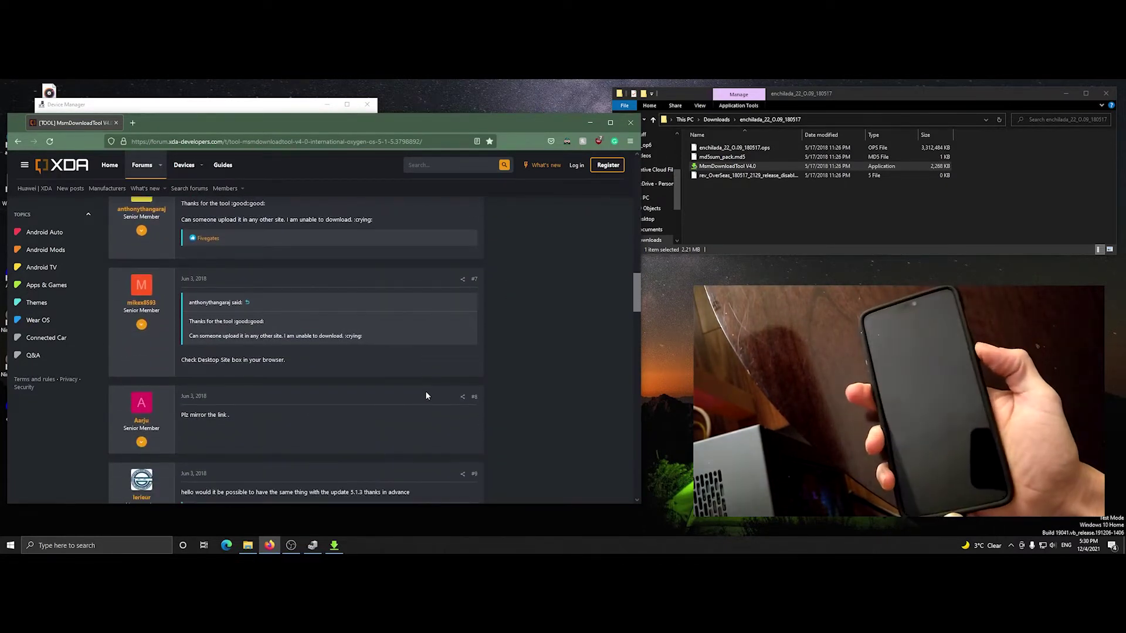
scroll(424, 392, "down", 2)
scroll(424, 392, "down", 3)
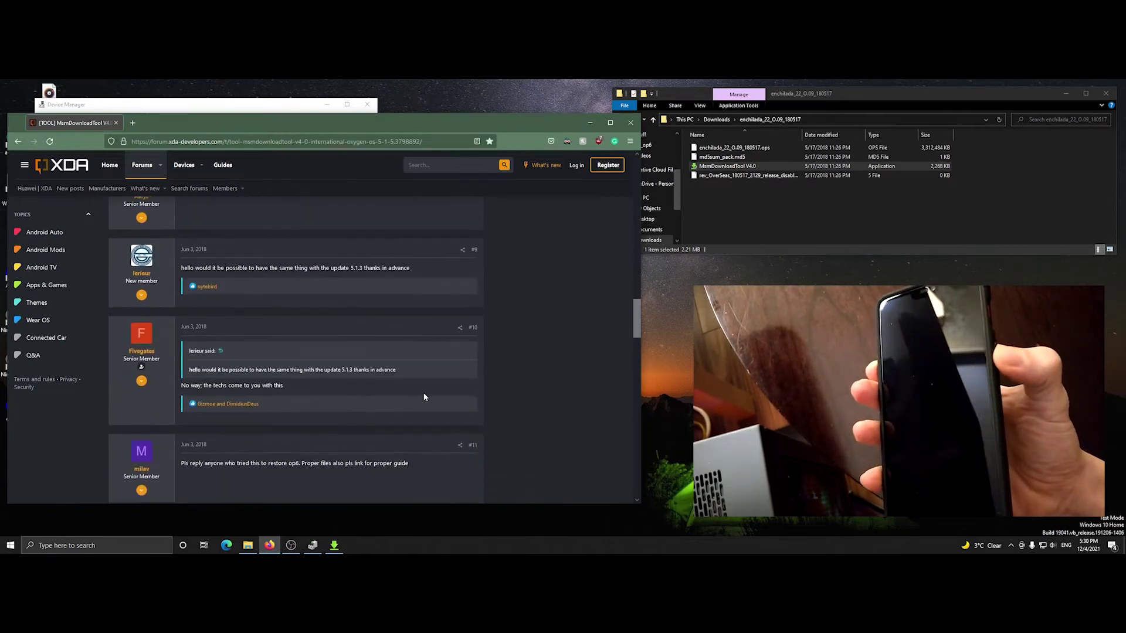
scroll(421, 393, "down", 1)
scroll(421, 392, "down", 3)
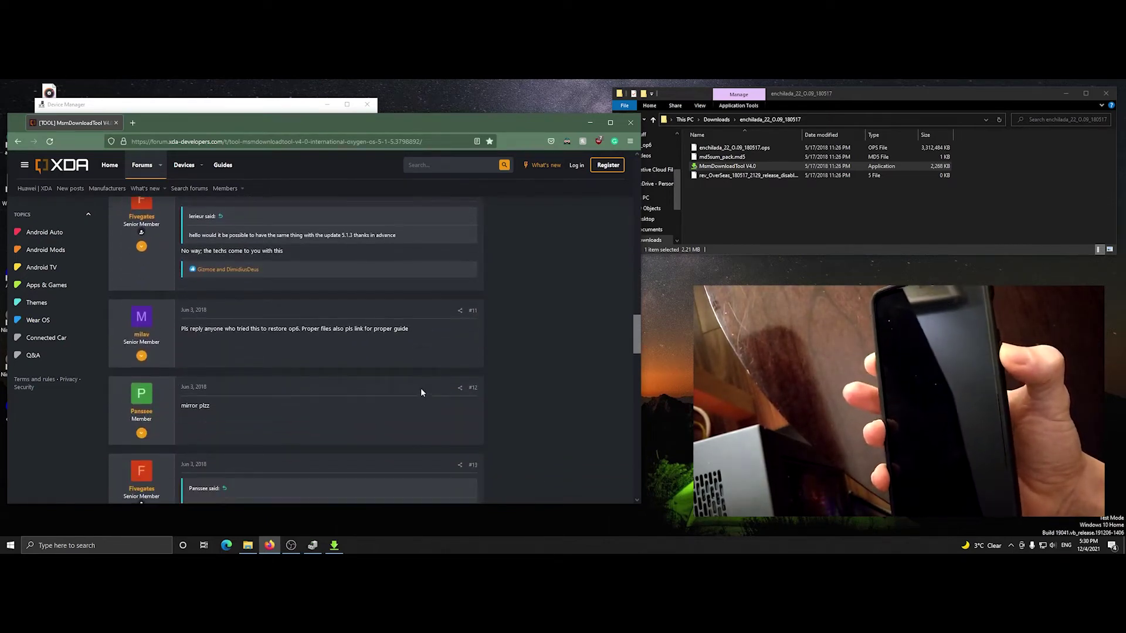
scroll(420, 389, "down", 2)
scroll(419, 396, "down", 5)
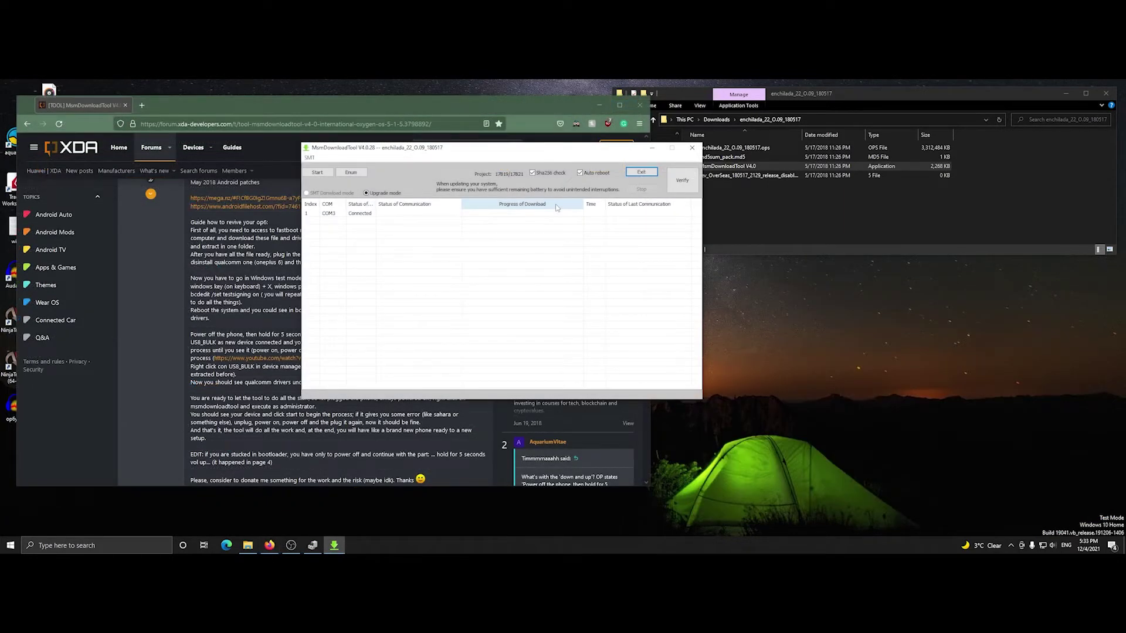
left_click(316, 173)
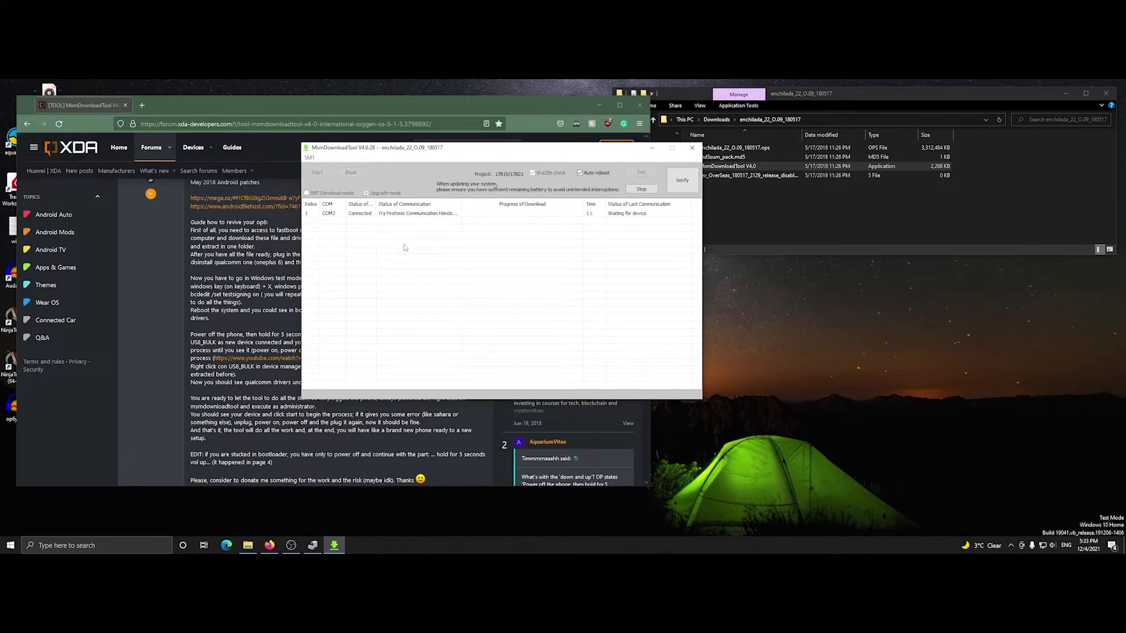